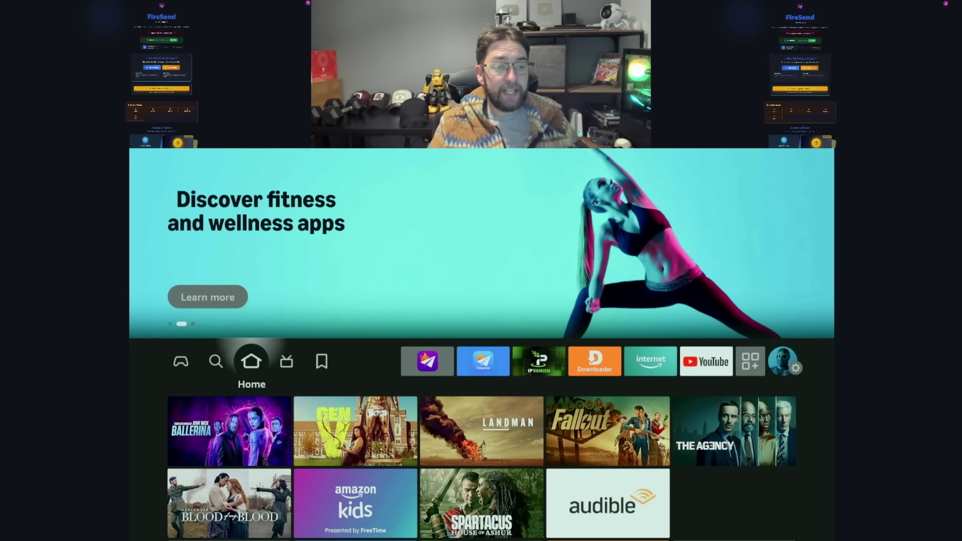
Open the FireSend app from the Fire TV home screen
key(Left)
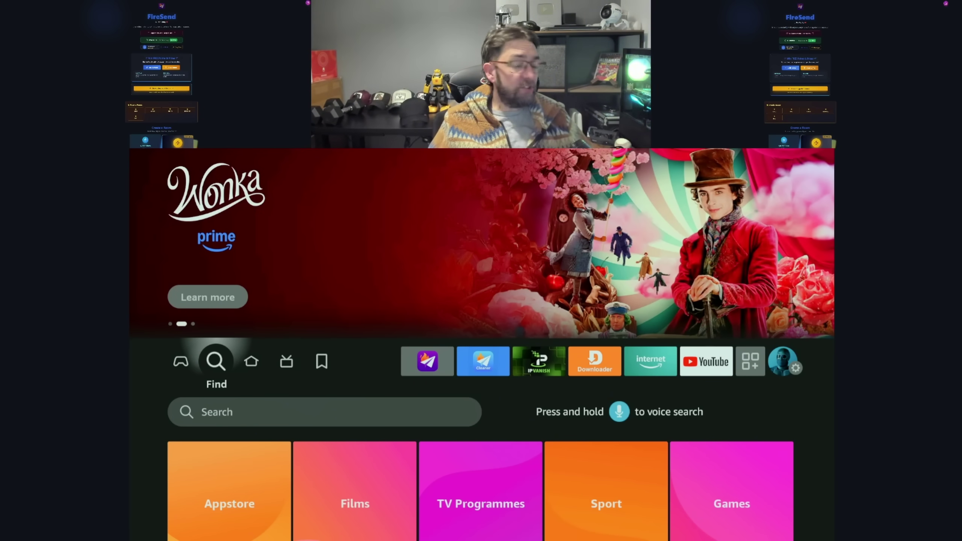
key(Right)
key(Right)
key(Right)
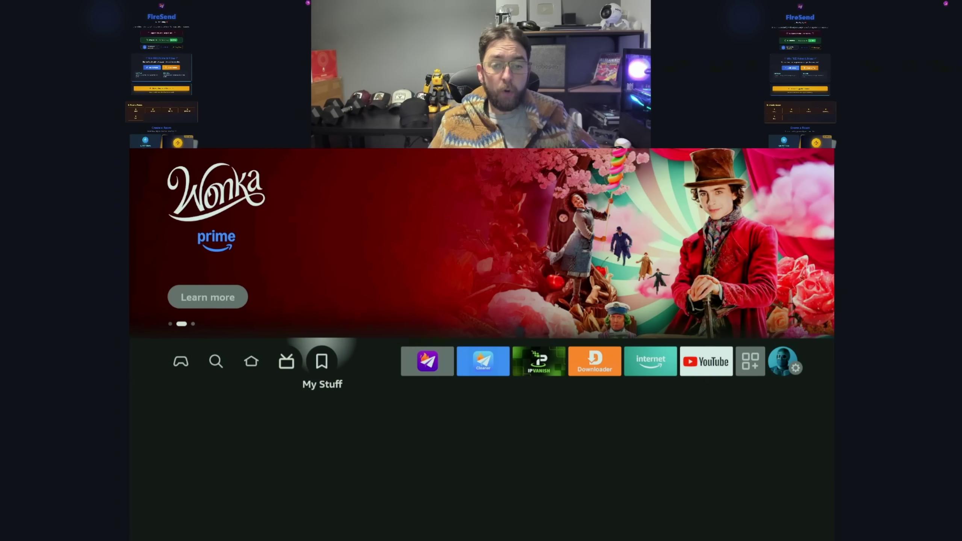
key(Right)
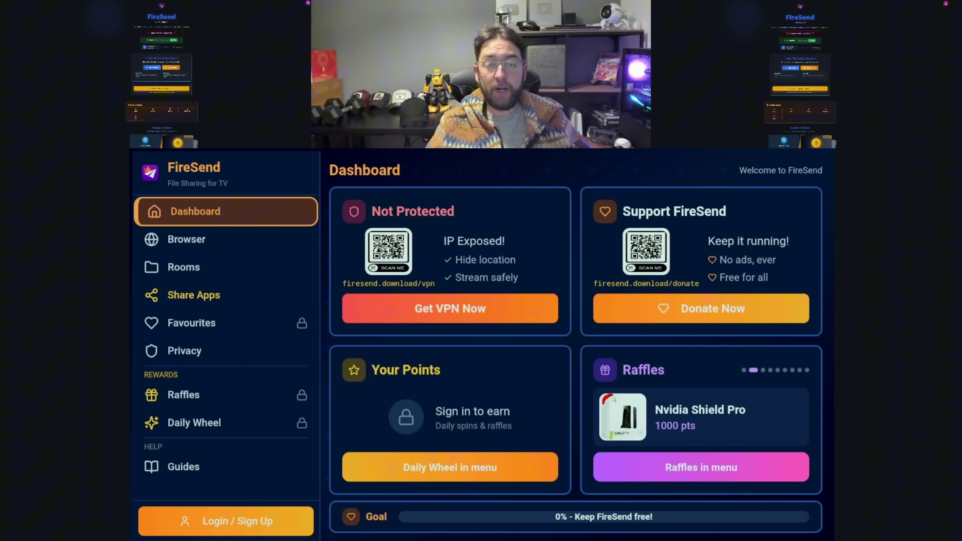
key(Right)
key(Right)
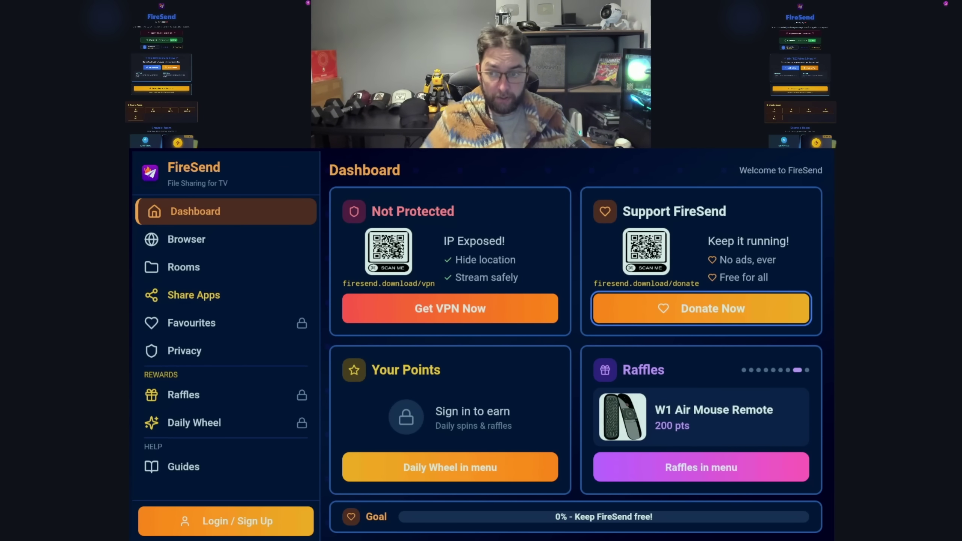
key(Left)
key(Left)
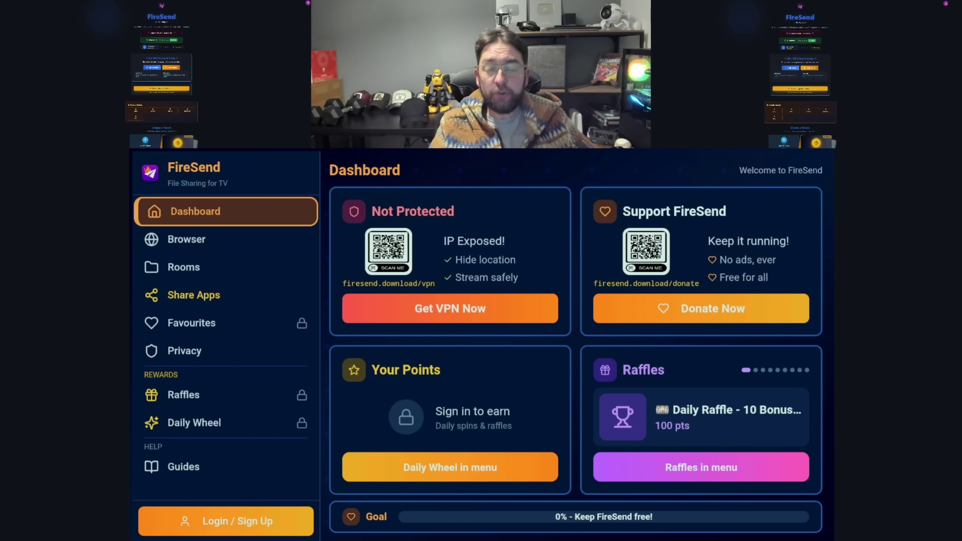
Open FireSend's Browser section
click(226, 239)
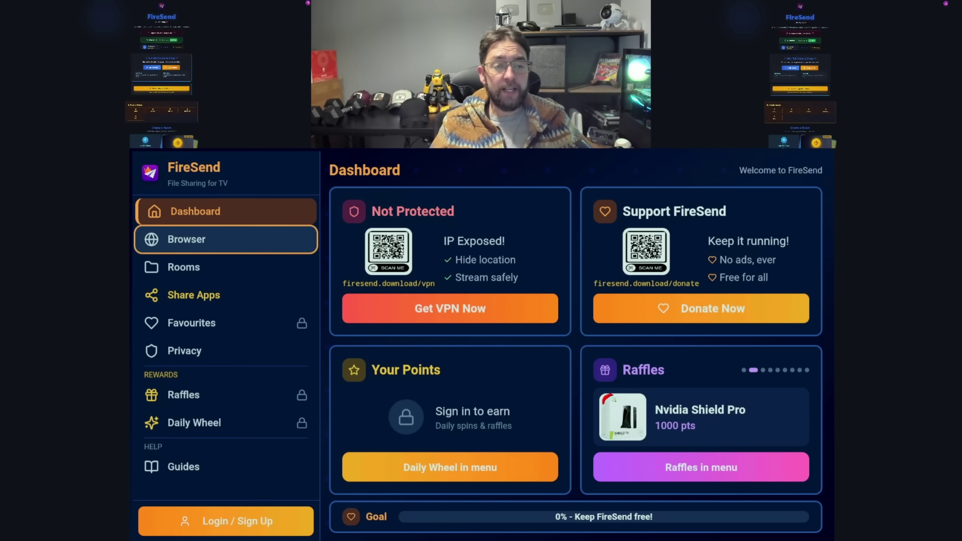
key(Return)
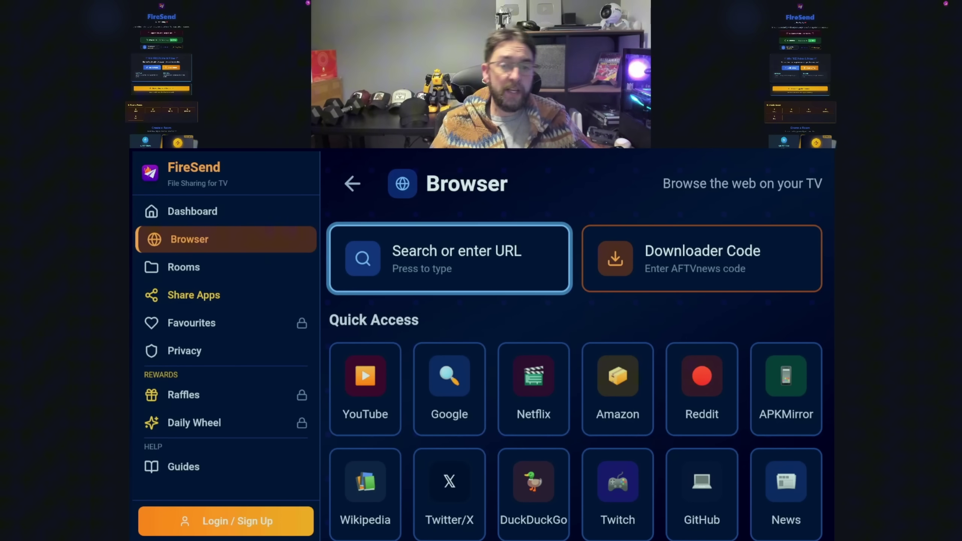
key(Right)
key(Left)
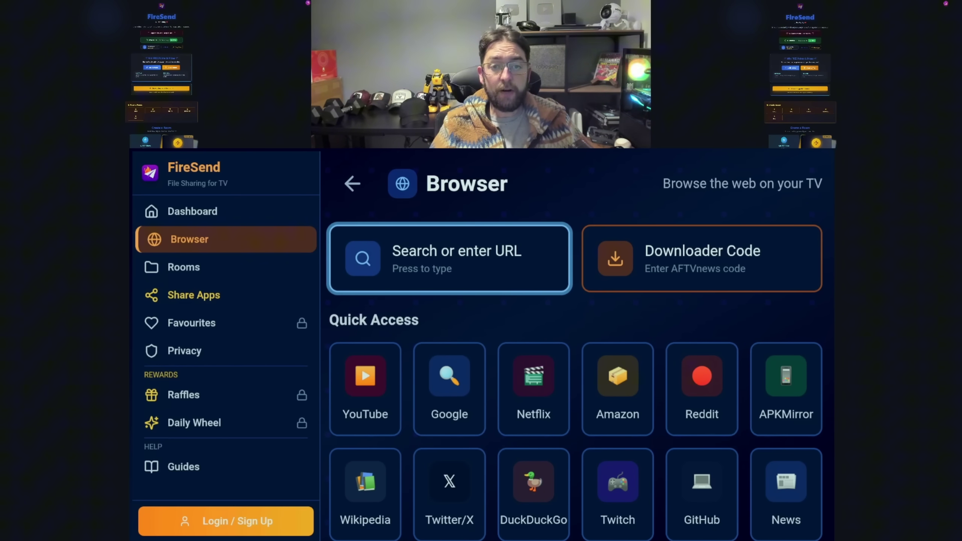
Enter the Downloader code 75726 and load the page it leads to
key(Right)
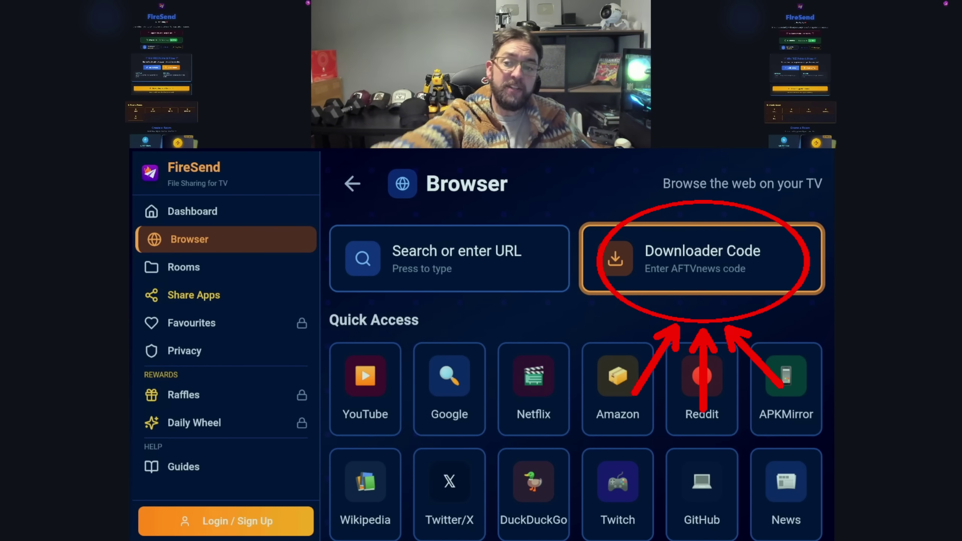
key(Return)
key(Return)
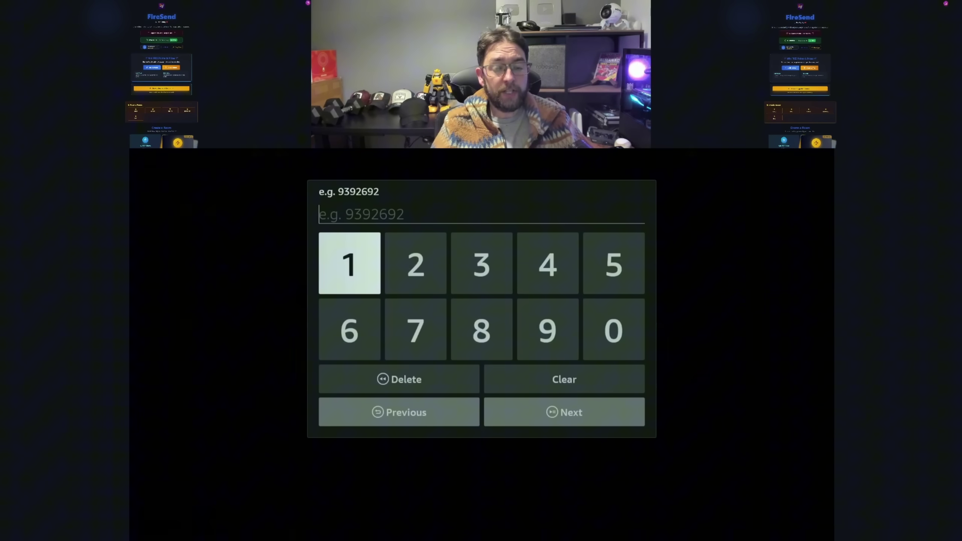
key(Right)
key(Down)
key(Return)
key(Right)
key(Right)
key(Up)
key(Right)
key(Return)
key(Left)
key(Left)
key(Left)
key(Down)
key(Return)
key(Up)
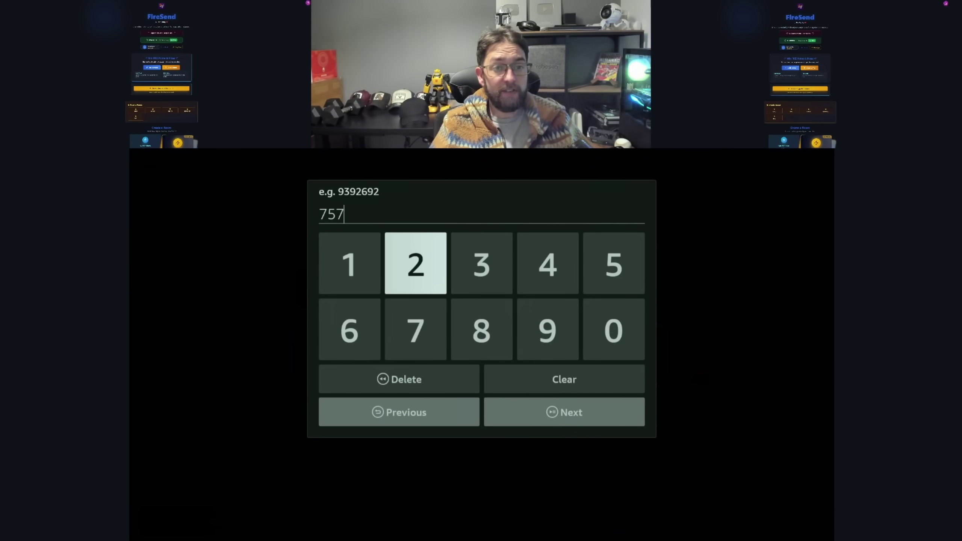
key(Return)
key(Right)
key(Right)
key(Down)
key(Left)
key(Left)
key(Left)
key(Return)
key(Down)
key(Down)
key(Right)
key(Return)
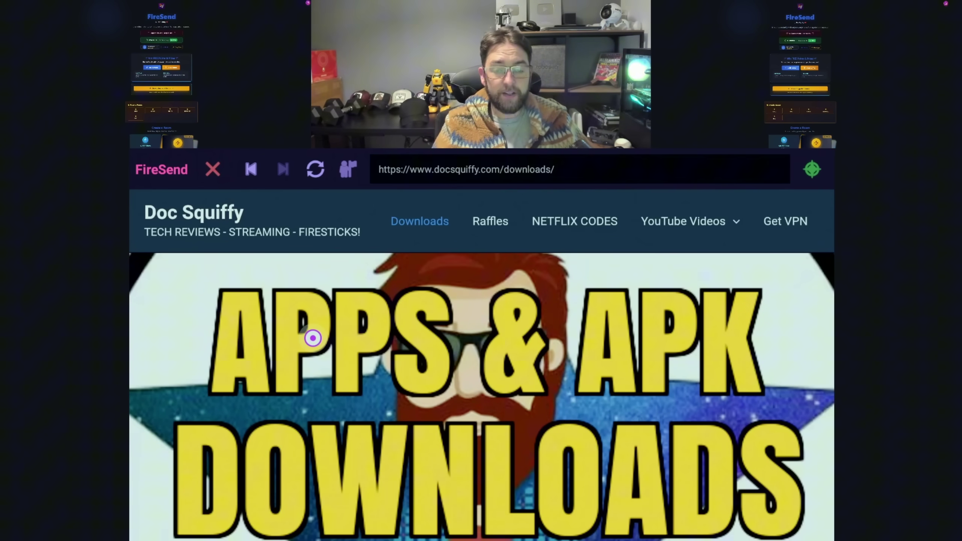
Look through the Doc Squiffy downloads page and exit the web browser back to the dashboard
scroll(314, 389, down, 10)
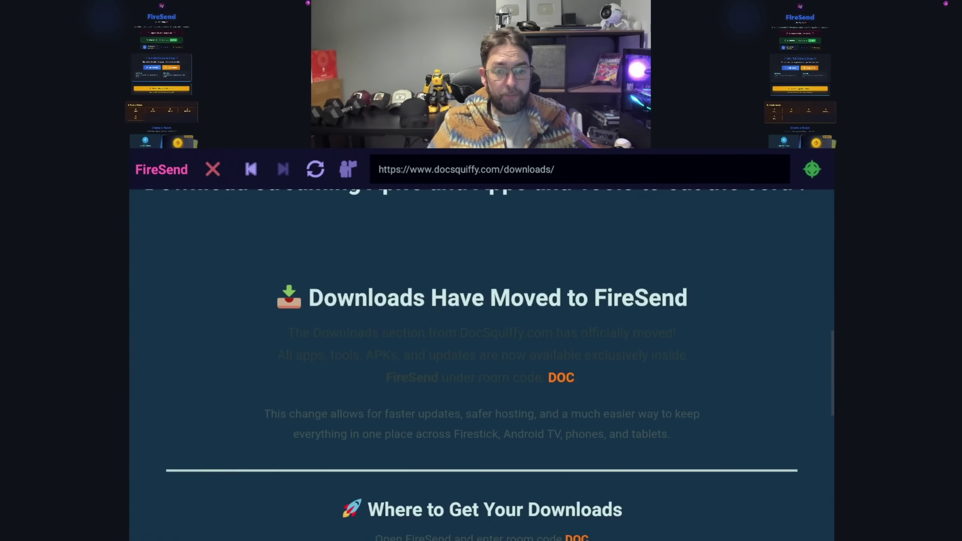
key(alt+Left)
key(alt+Left)
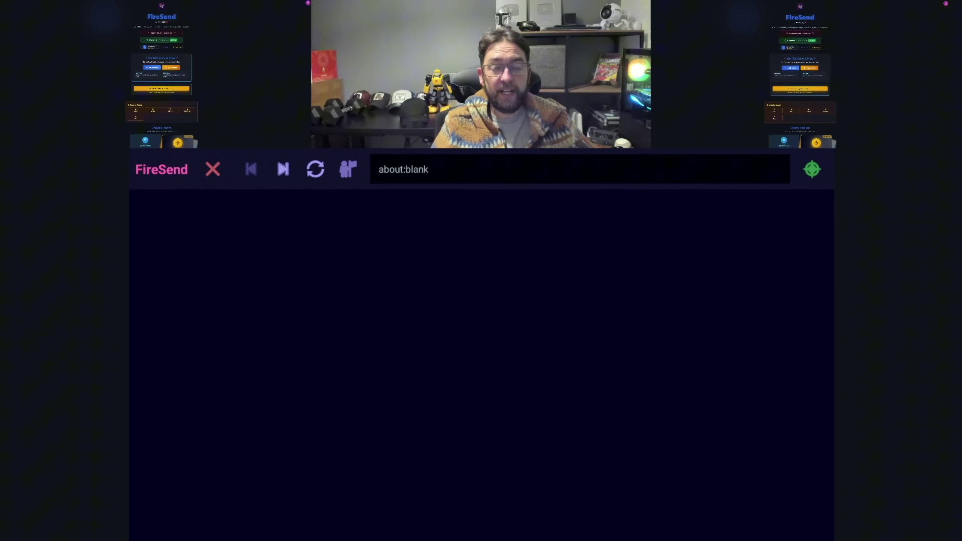
key(alt+Left)
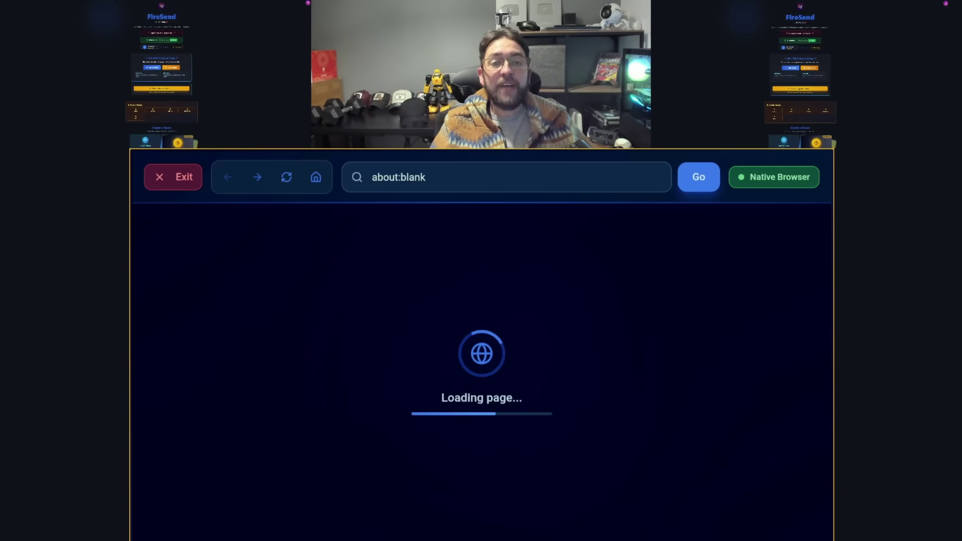
Reopen the Browser section and look over the Quick Access sites
key(Down)
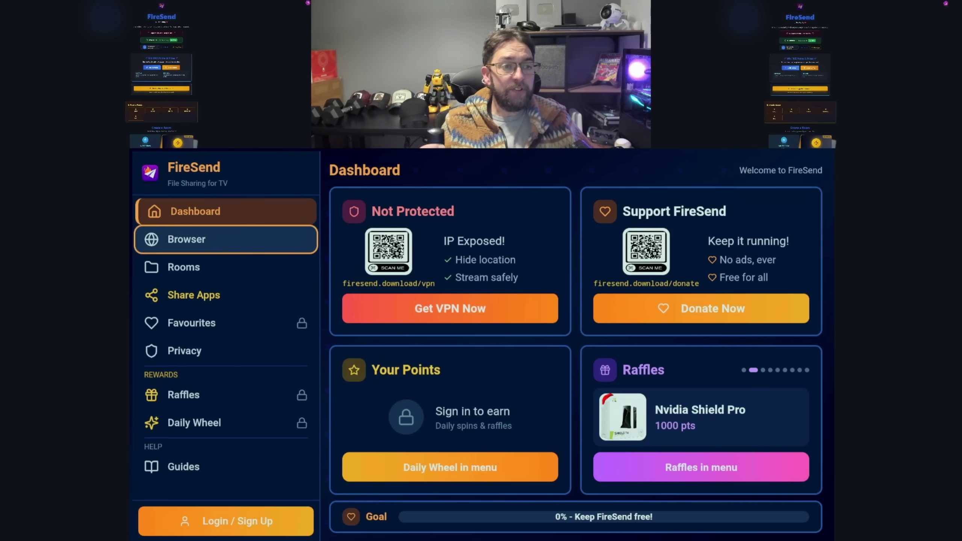
key(Return)
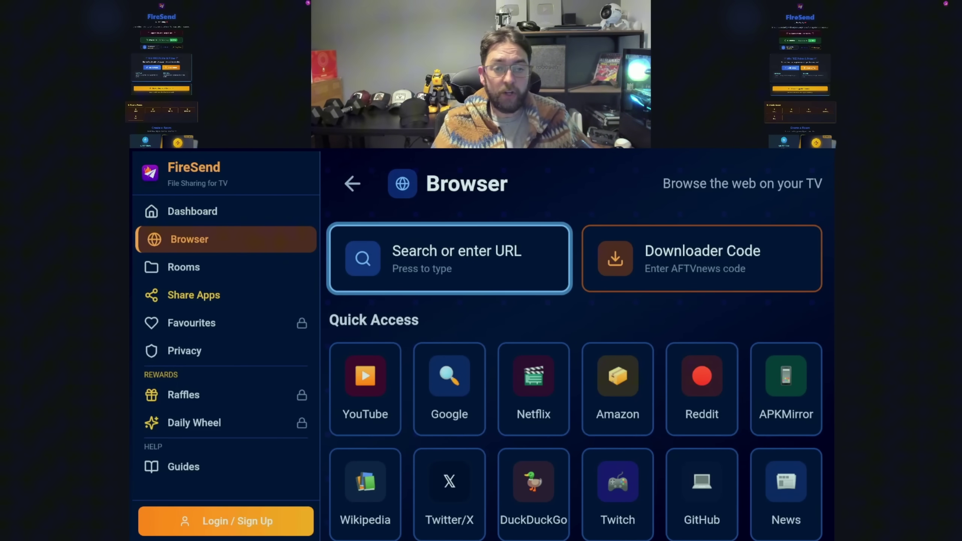
key(Down)
key(Down)
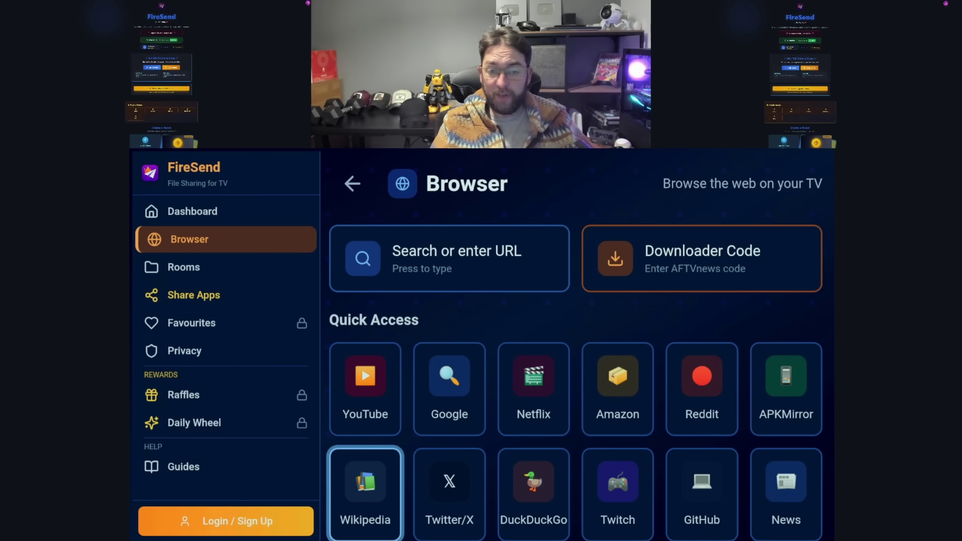
key(Right)
key(Right)
key(Right)
key(Right)
key(Right)
key(Up)
key(Left)
key(Left)
key(Left)
key(Up)
key(Down)
key(Down)
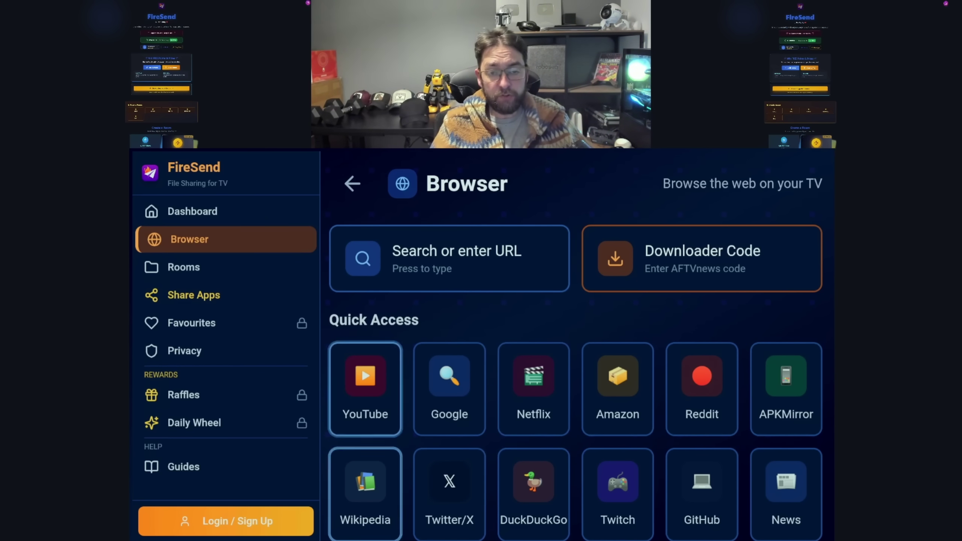
Open the Rooms section
key(Left)
key(Down)
key(Down)
key(Up)
key(Return)
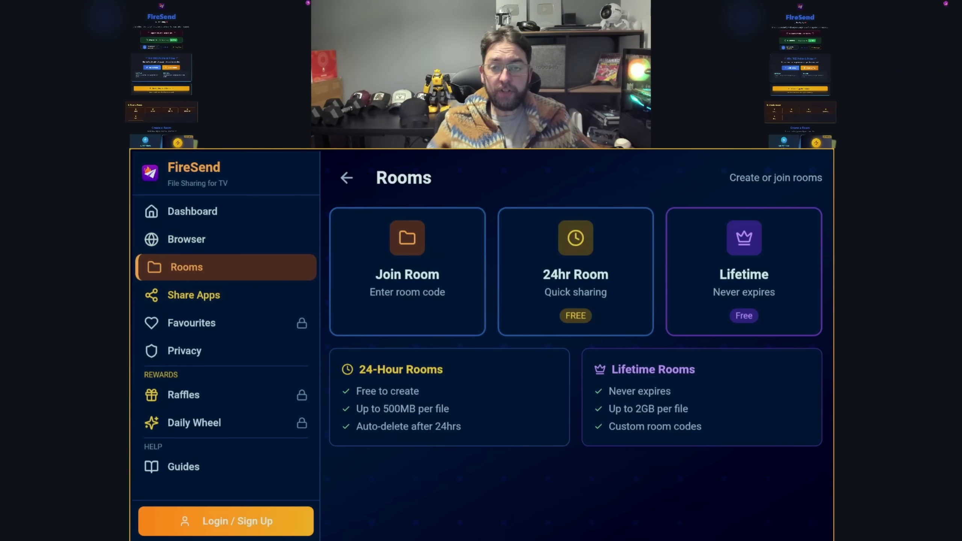
Join the existing room with the room code DOC
key(Right)
key(Left)
key(Return)
key(Return)
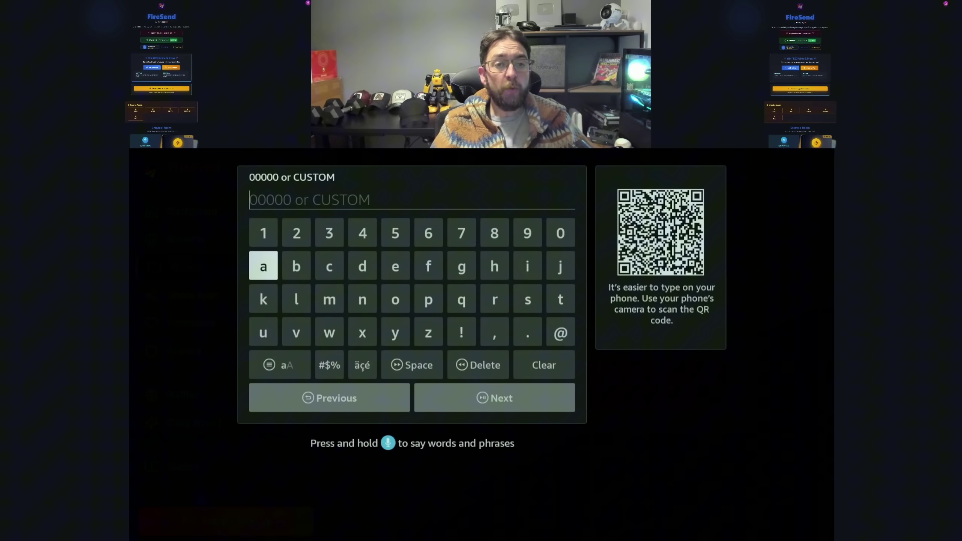
key(Right)
key(Right)
key(Right)
key(Return)
key(Down)
key(Right)
key(Return)
key(Up)
key(Left)
key(Left)
key(Return)
key(Down)
key(Down)
key(Down)
key(Down)
key(Right)
key(Return)
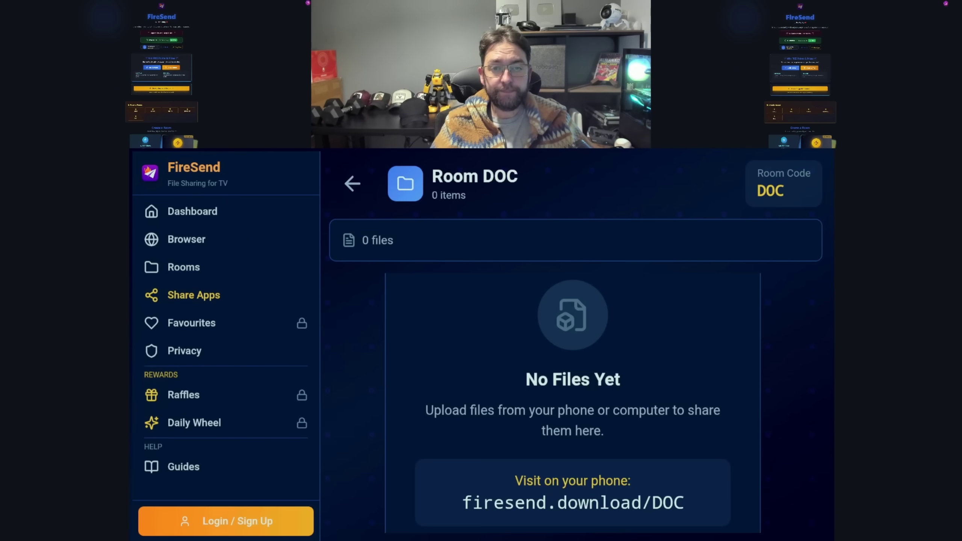
Install Kodi from the files in room DOC and close the installer without opening the app
key(Down)
key(Down)
key(Down)
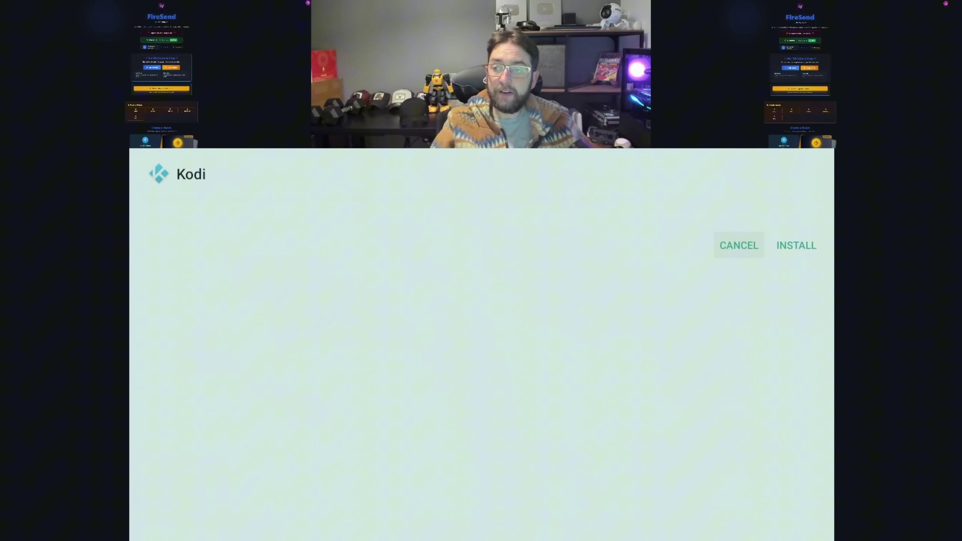
key(Return)
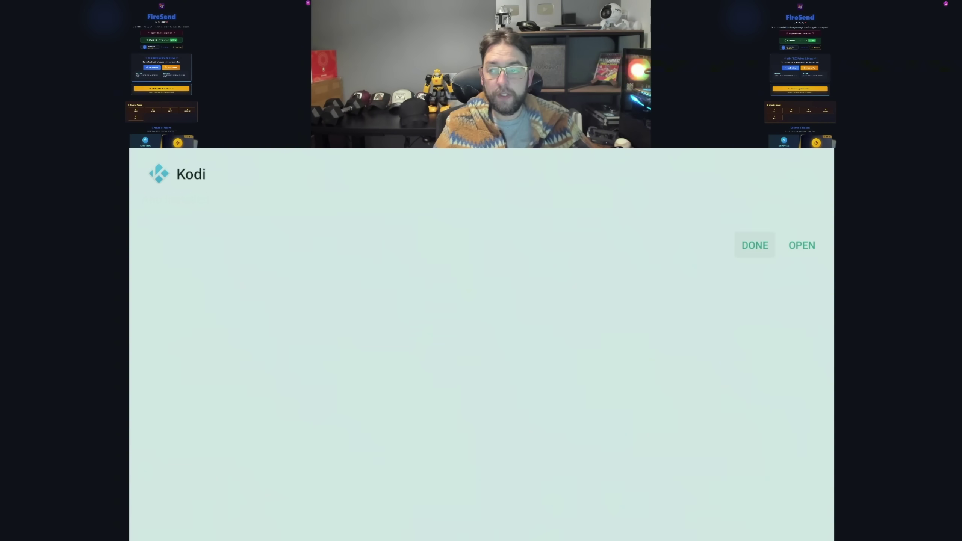
key(Return)
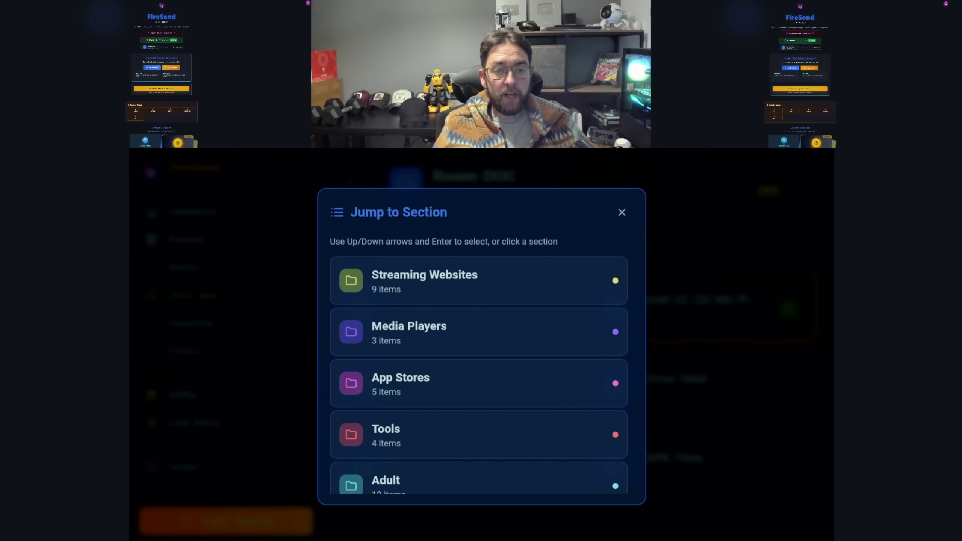
Dismiss the section list and browse the app files available in room DOC
key(Escape)
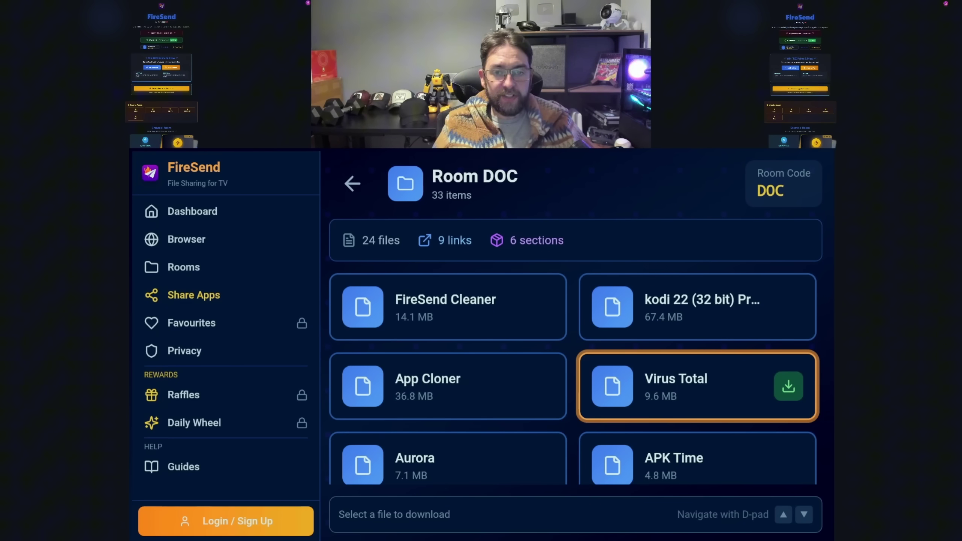
key(Left)
key(Down)
key(Left)
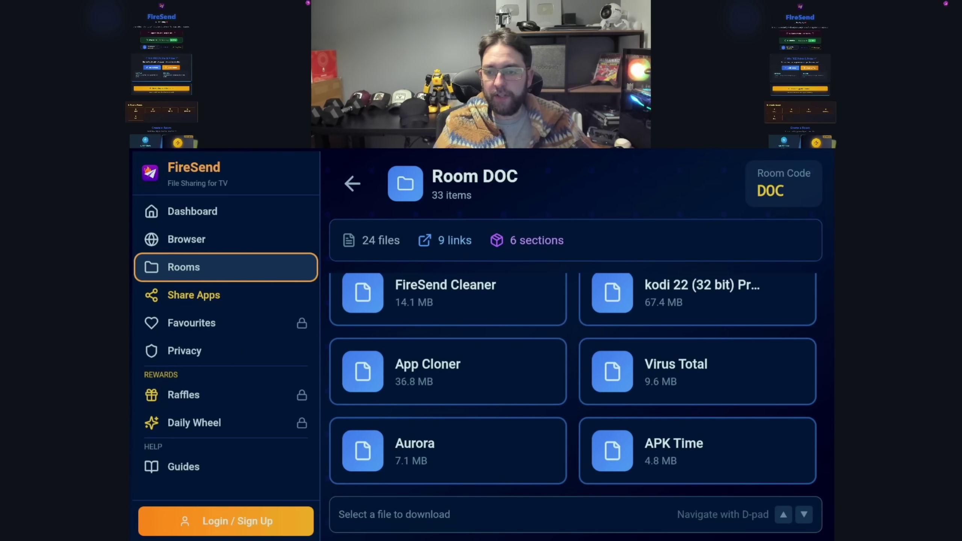
key(Down)
key(Down)
key(Right)
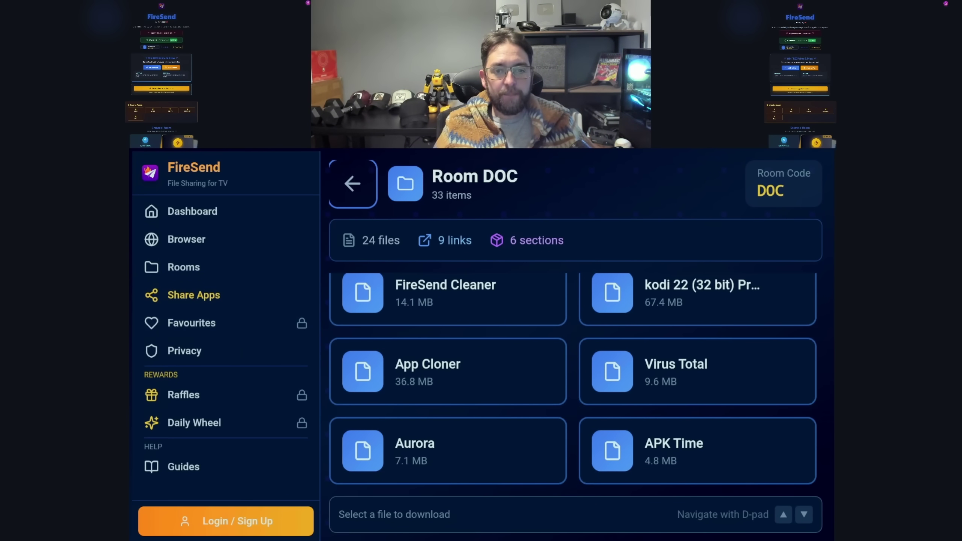
key(Down)
key(Down)
key(Down)
key(Down)
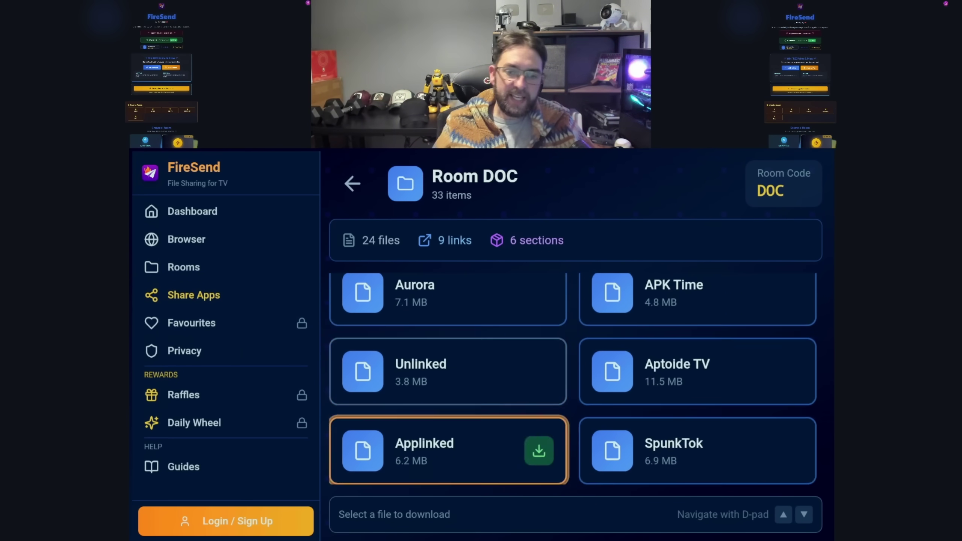
key(Down)
key(Down)
key(Down)
key(Down)
key(Down)
Leave room DOC and return to the Rooms page
key(Left)
key(Up)
key(Up)
key(Return)
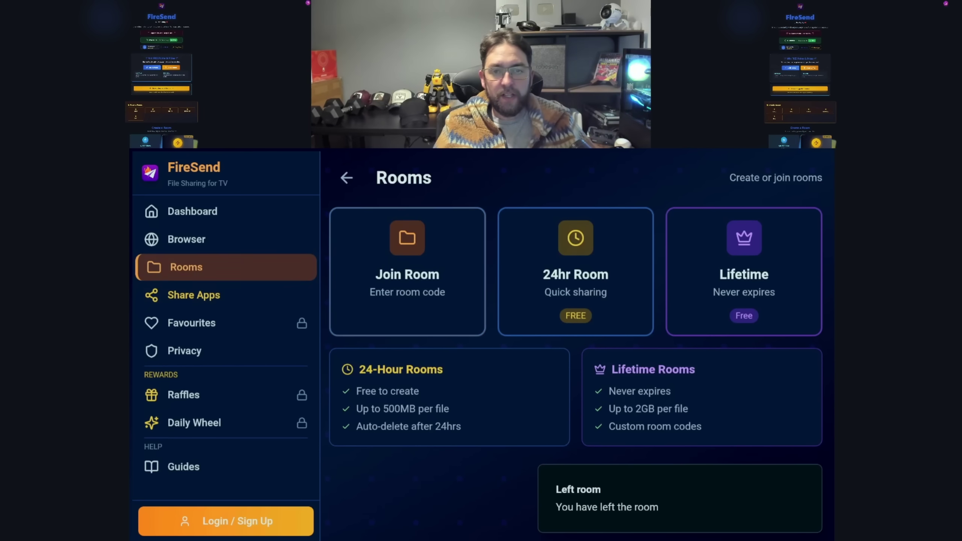
Try to create a Lifetime room
key(Left)
key(Right)
key(Left)
key(Right)
key(Right)
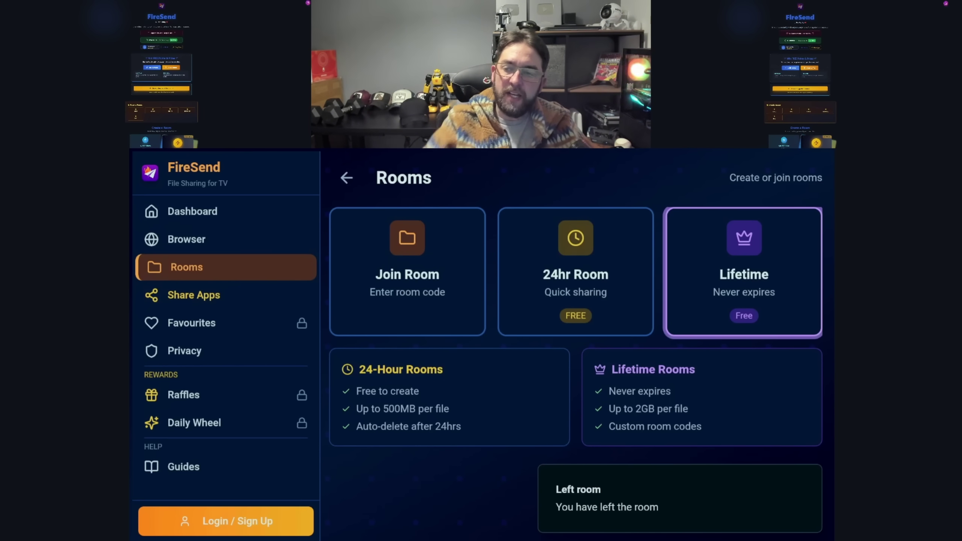
key(Return)
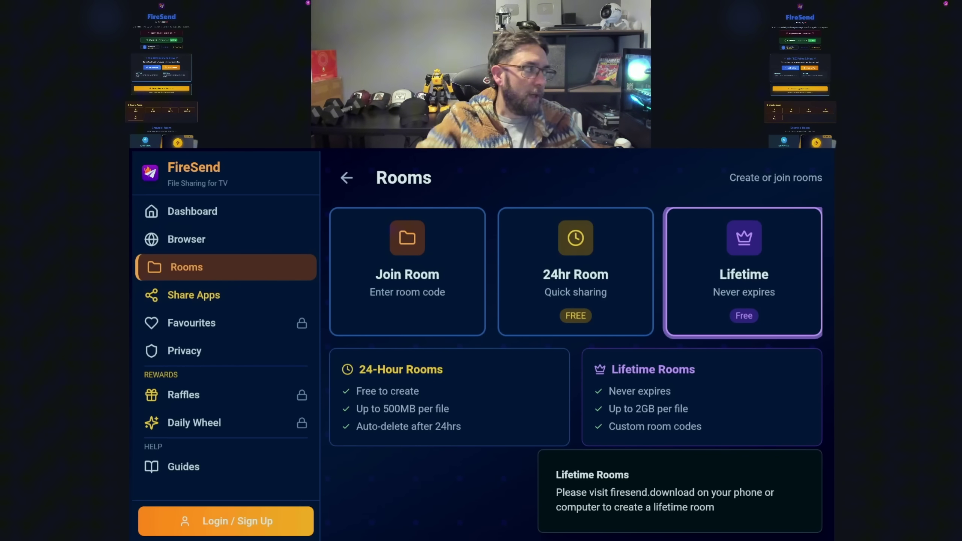
Open the list of installed apps available for sharing, find FireSend Cleaner, and share it to a room
key(Left)
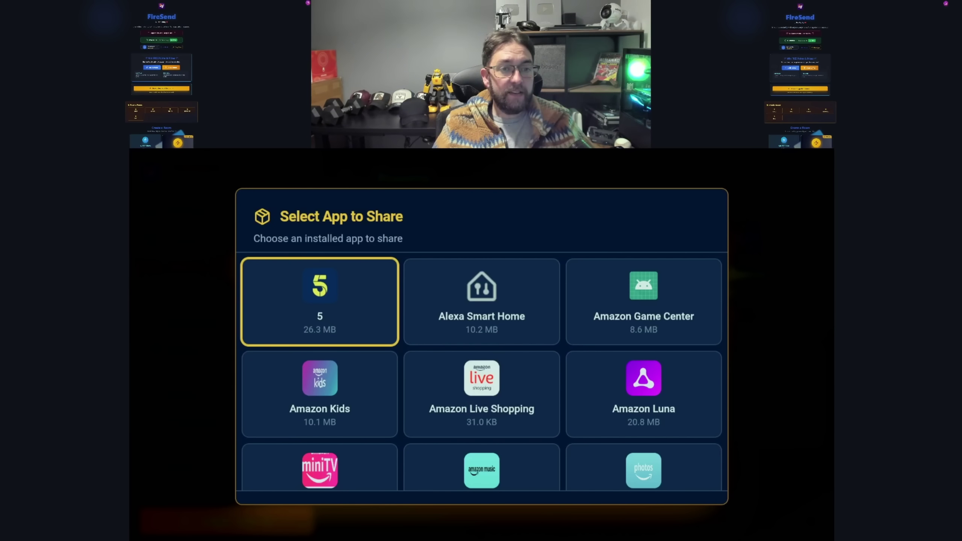
key(Right)
key(Right)
key(Down)
key(Down)
key(Down)
key(Down)
key(Down)
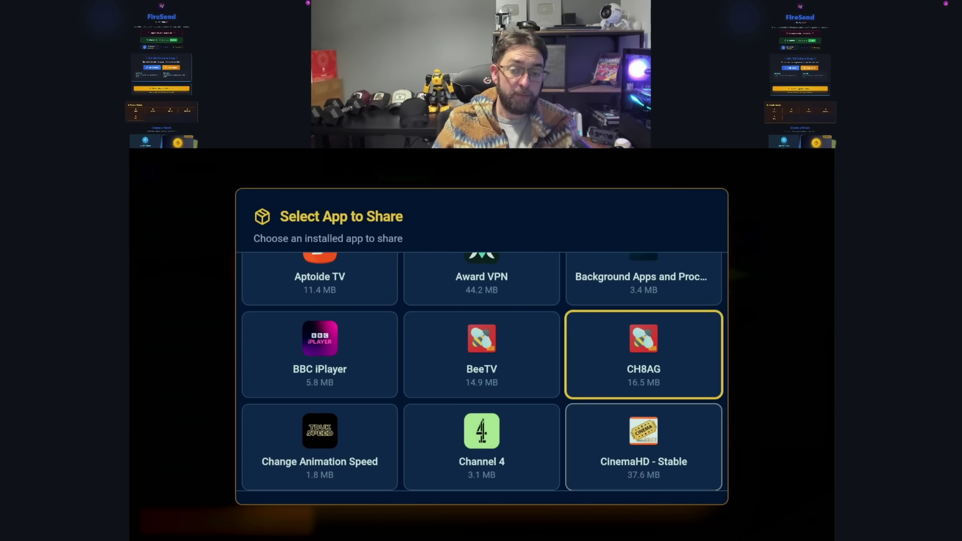
key(Down)
key(Down)
key(Down)
key(Down)
key(Down)
key(Down)
key(Left)
key(Left)
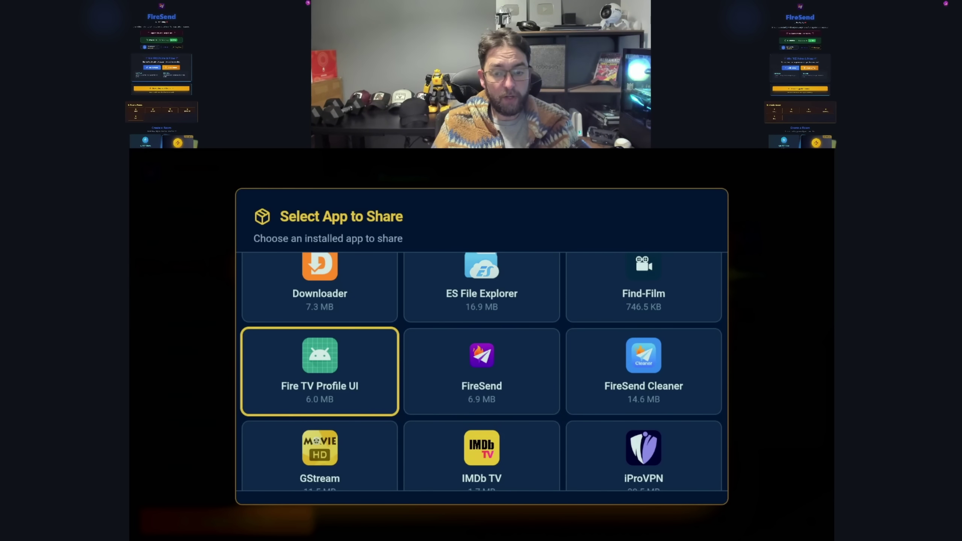
key(Right)
key(Down)
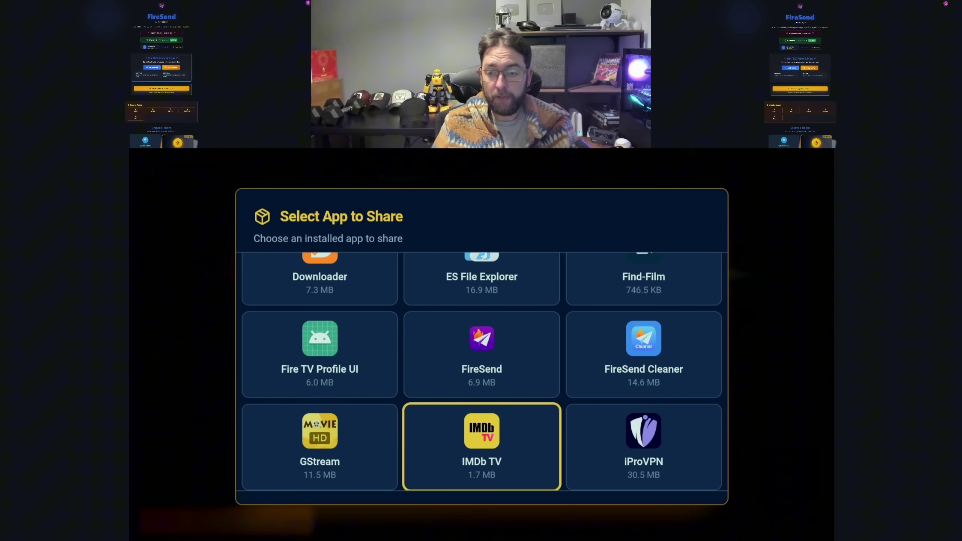
key(Return)
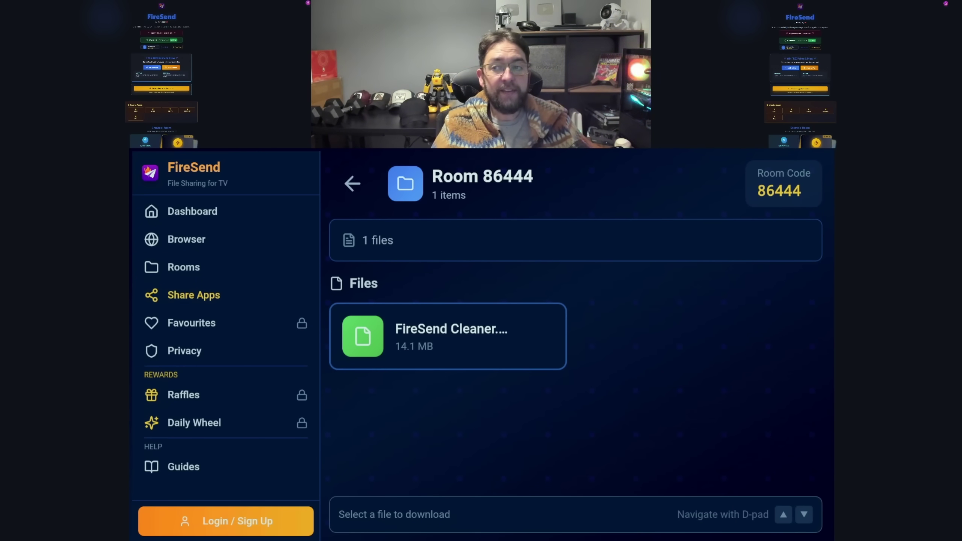
Leave the shared-app room and open the How to Guides page
key(Left)
key(Down)
key(Down)
key(Down)
key(Down)
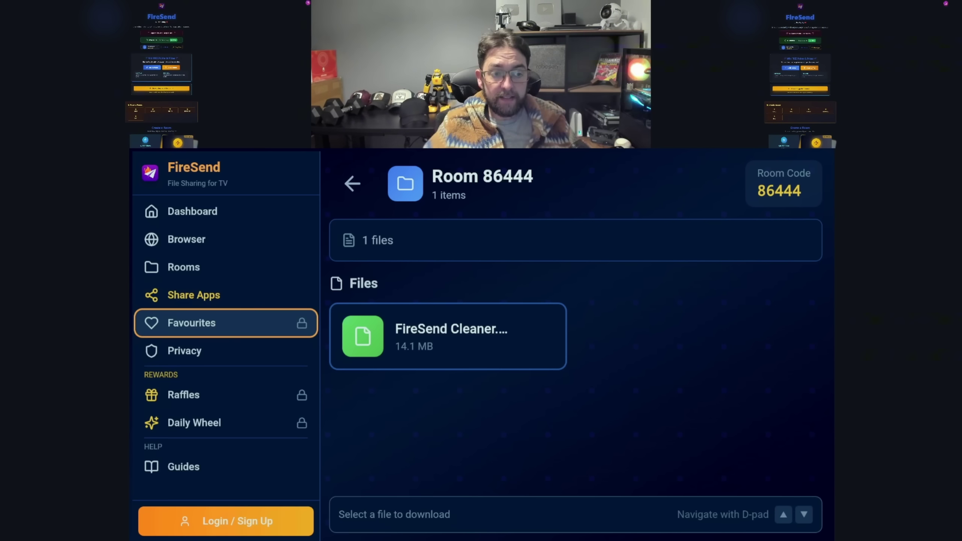
key(Down)
key(Down)
key(Down)
key(Down)
key(Return)
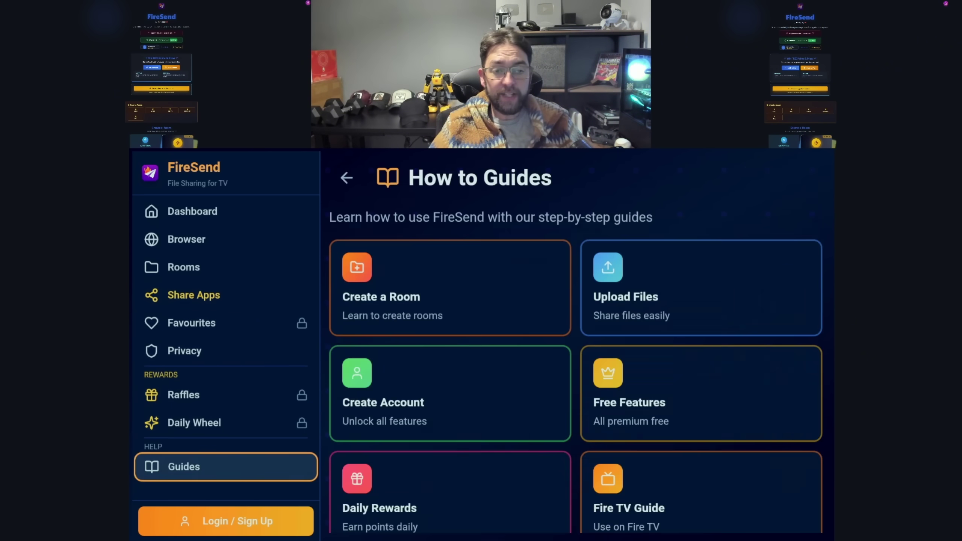
Browse the guide topics and open the Create Account guide
key(Right)
key(Down)
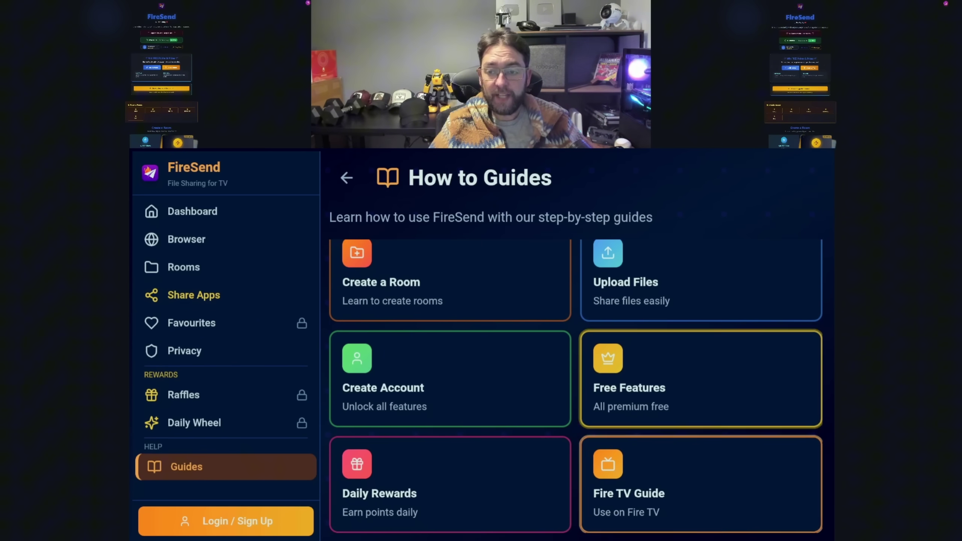
key(Down)
key(Left)
key(Up)
key(Return)
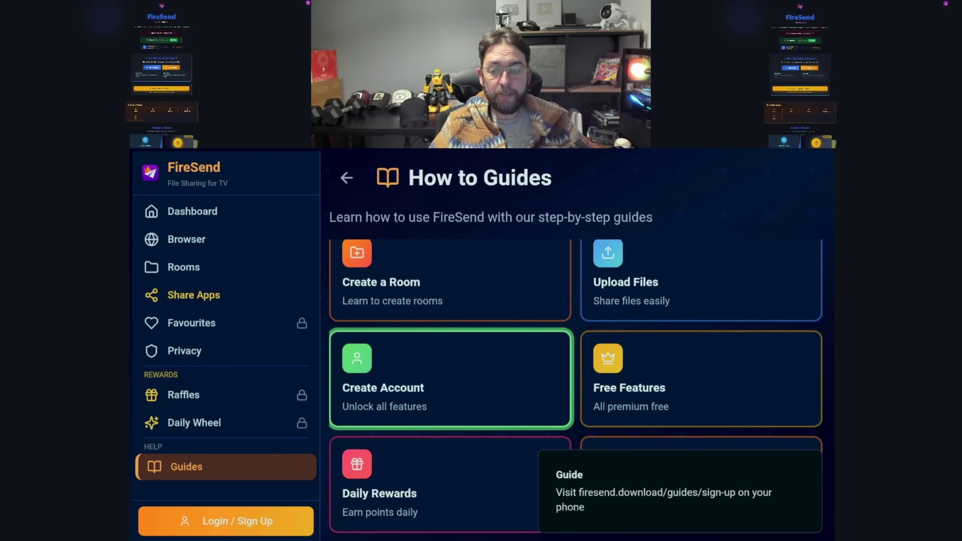
Open the Privacy & VPN page to check the connection's protection status
key(Left)
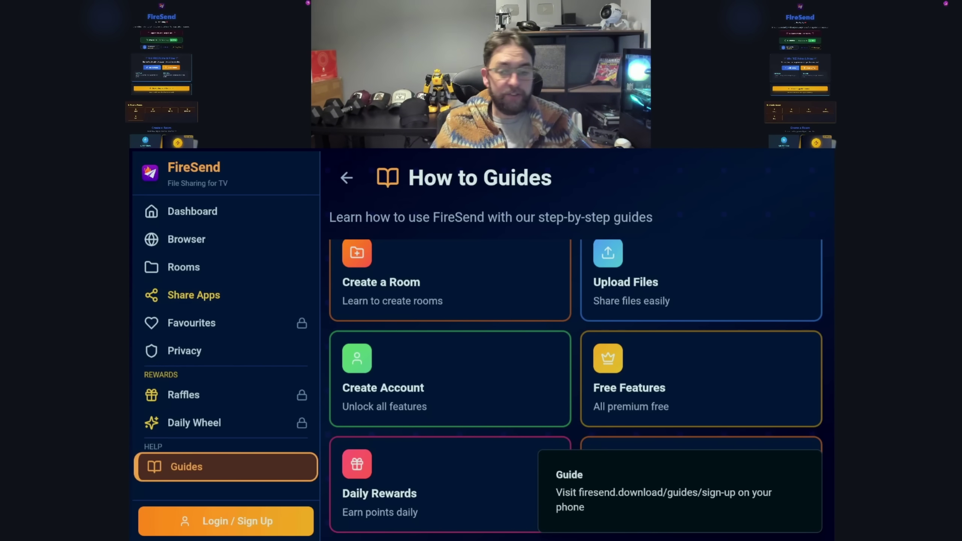
key(Up)
key(Up)
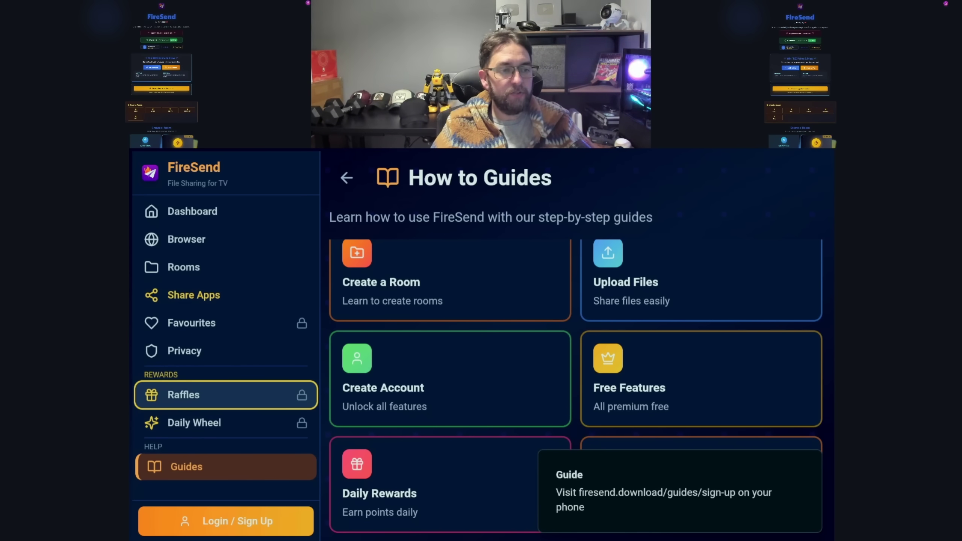
key(Up)
key(Return)
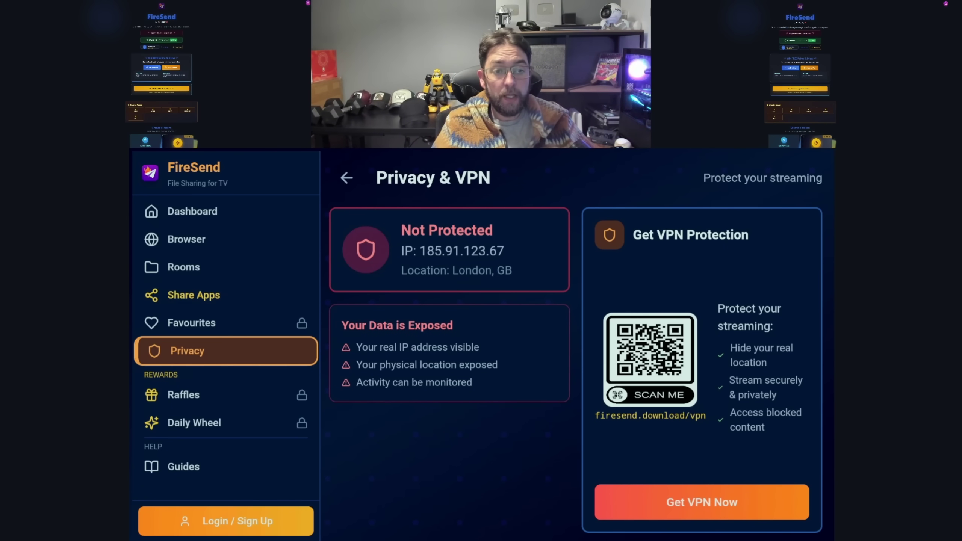
Try to open the Raffles page without being signed in
key(Down)
key(Down)
key(Up)
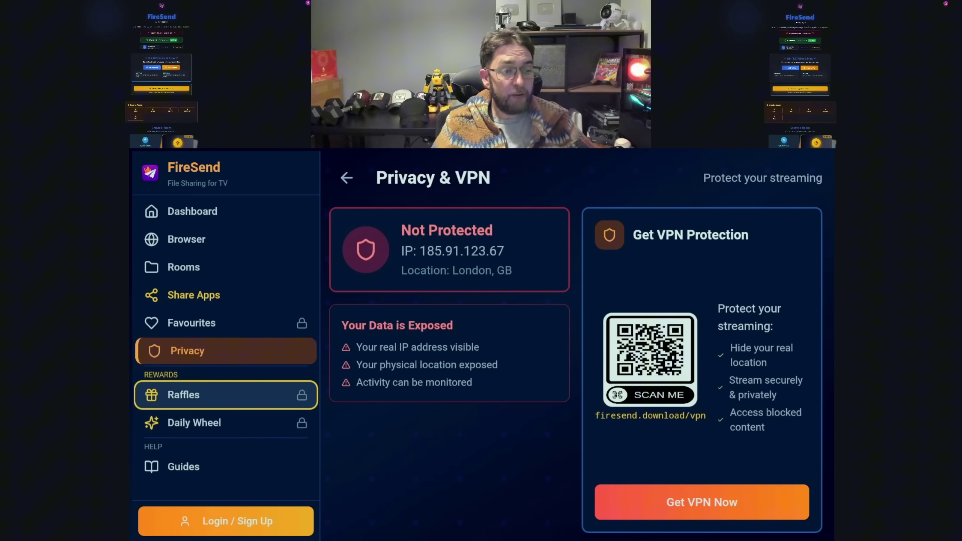
key(Return)
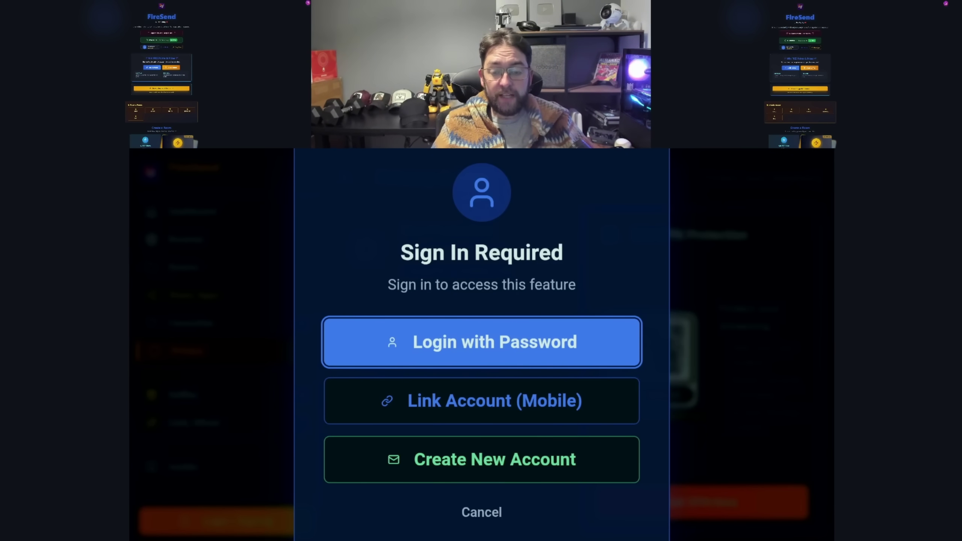
Open the Create Account form, look at its email address entry, and return to the sign-in options without registering
key(Down)
key(Down)
key(Return)
key(Return)
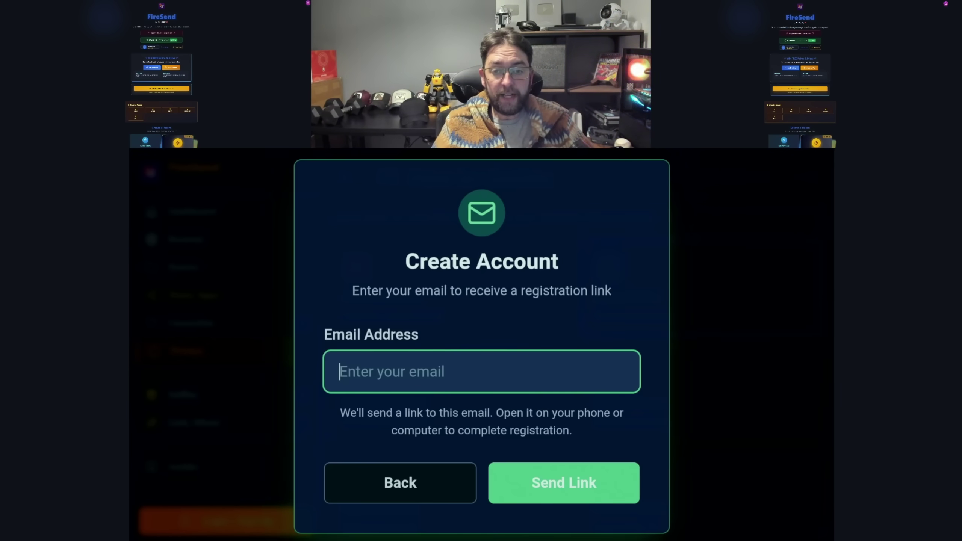
key(Escape)
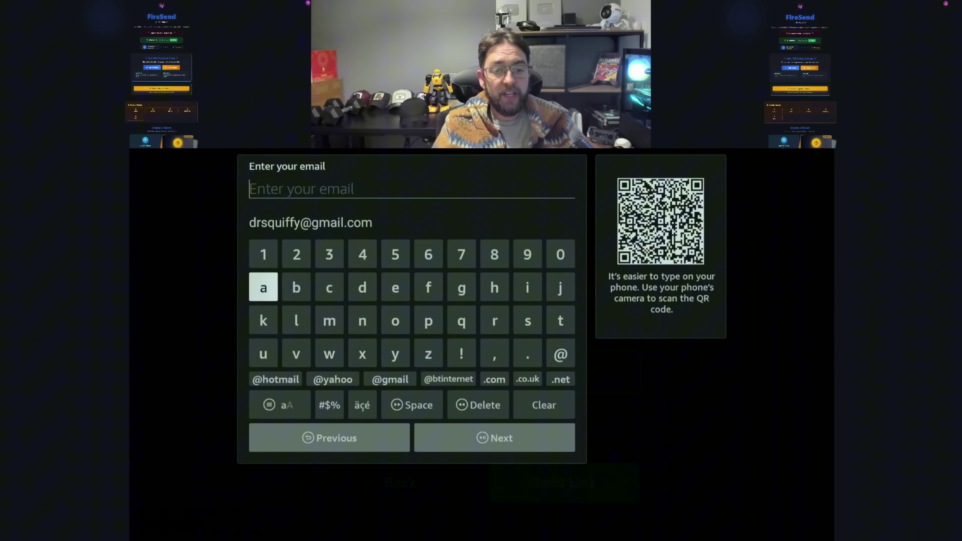
key(Down)
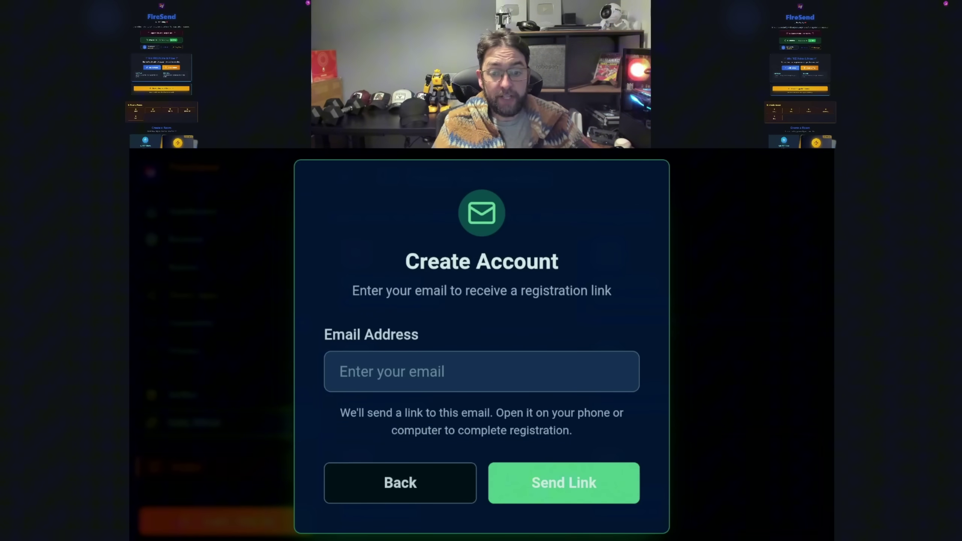
key(Escape)
Choose login with password and sign in with the account's email and password
key(Down)
key(Up)
key(Return)
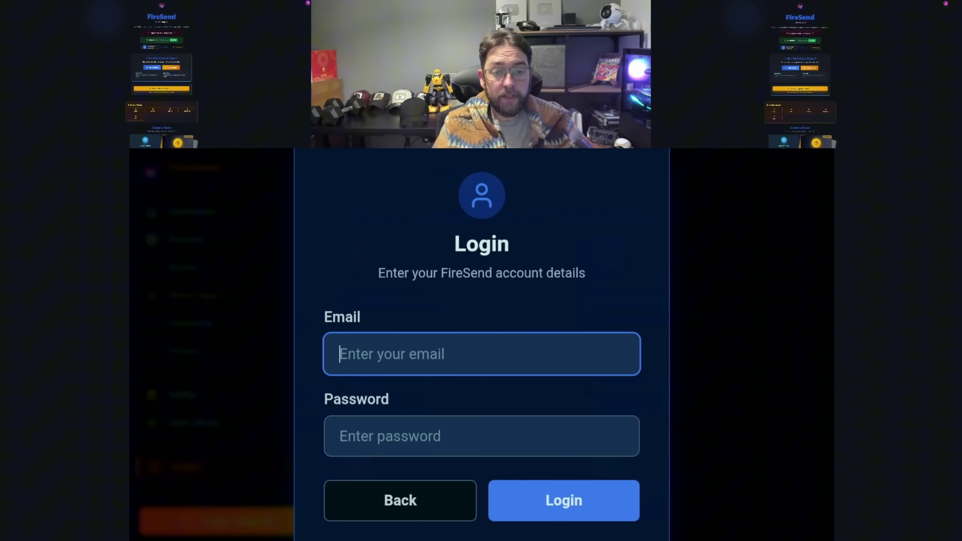
key(Return)
key(Escape)
key(Down)
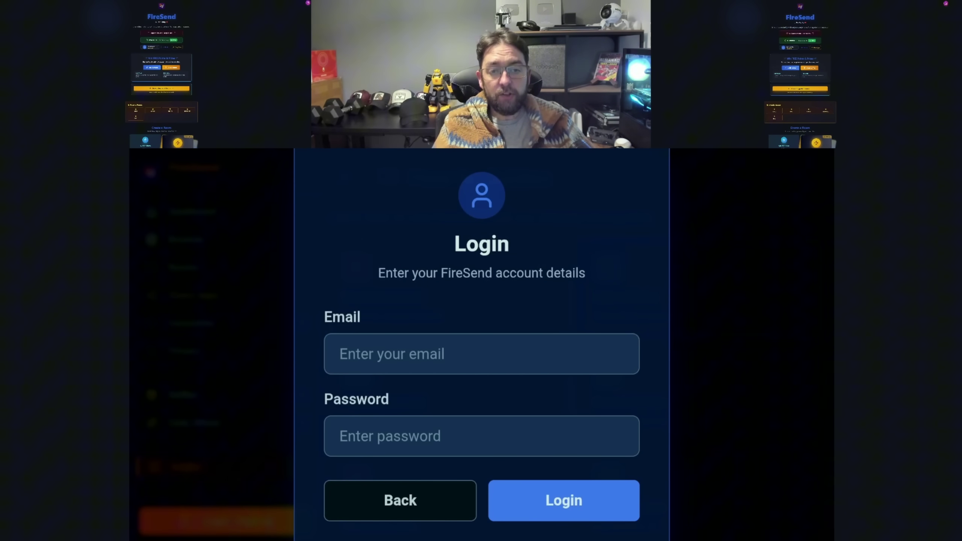
key(Escape)
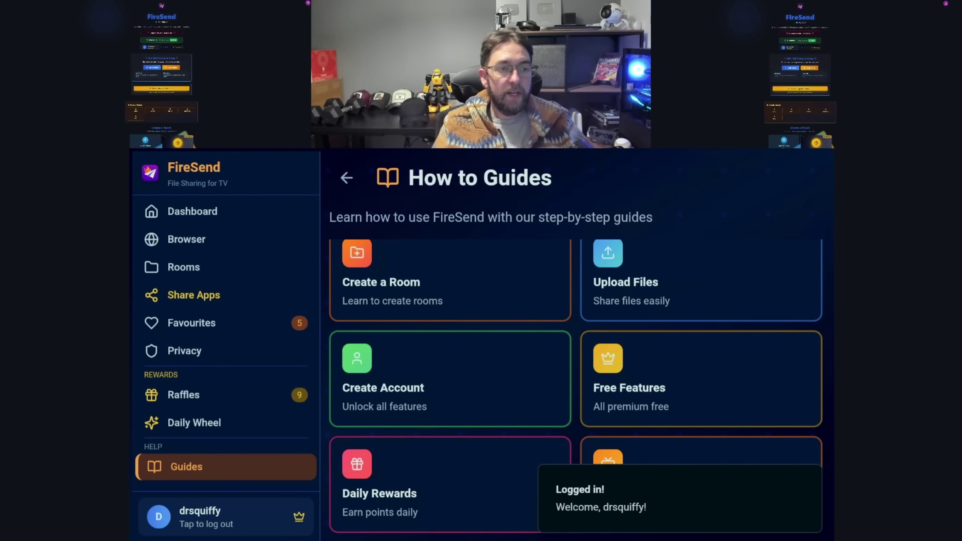
Open the Favourites page and look over the saved favourite rooms
key(Left)
key(Up)
key(Up)
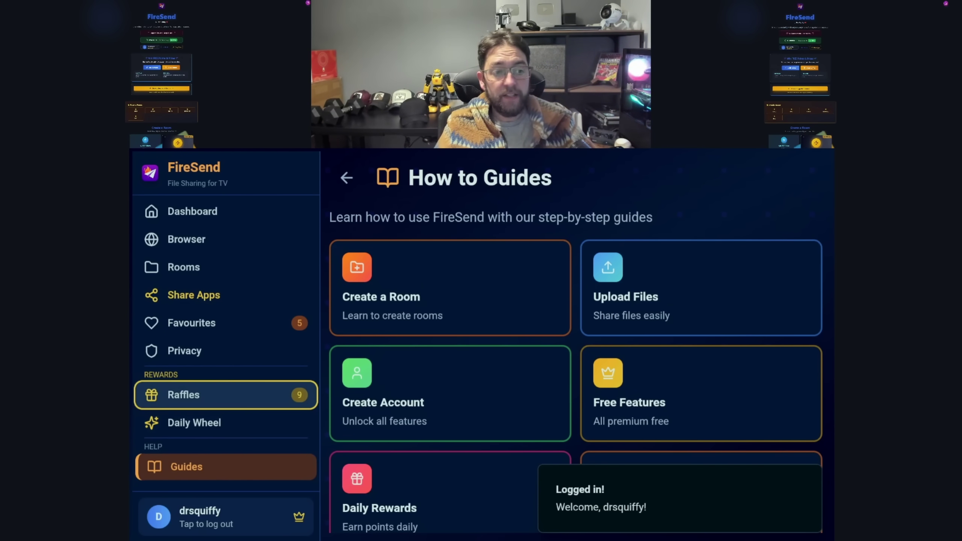
key(Up)
key(Up)
key(Return)
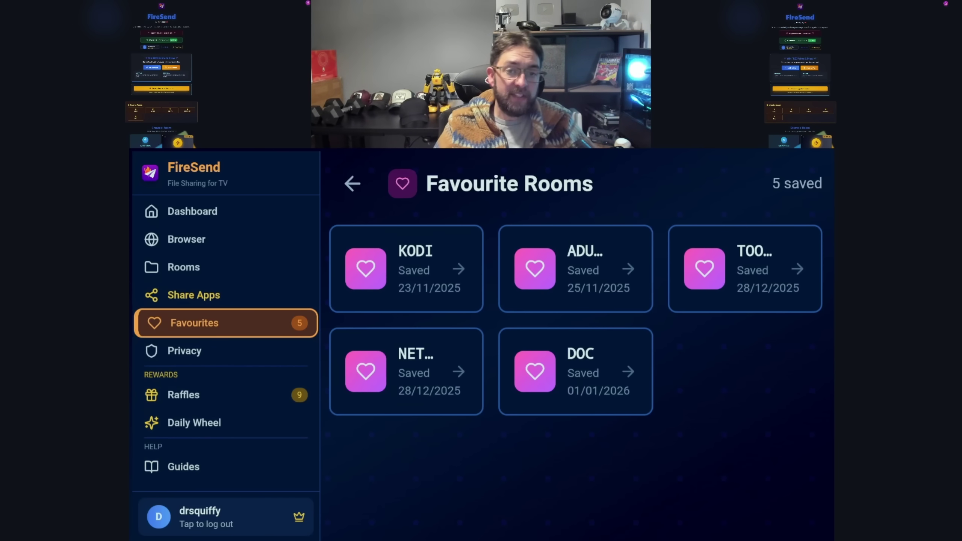
key(Right)
key(Left)
key(Left)
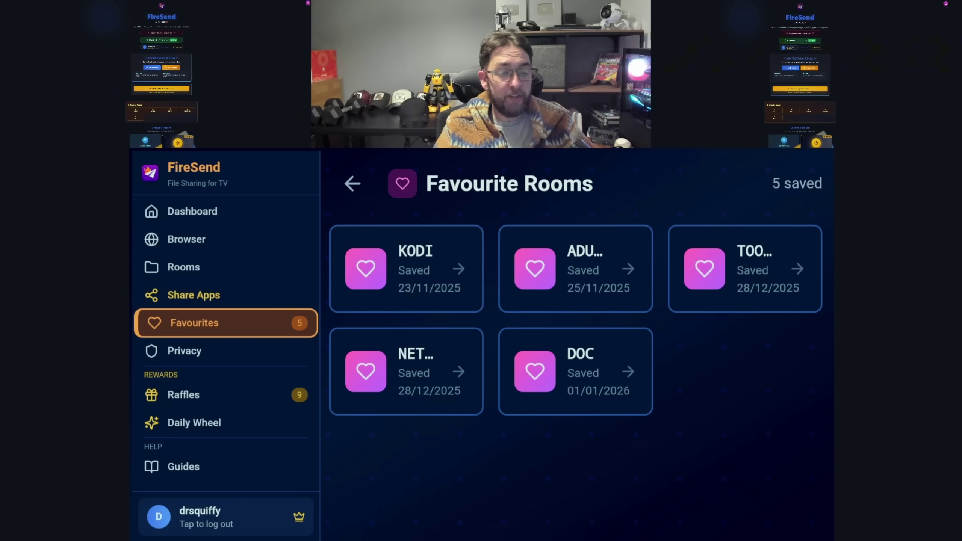
Open the Daily Wheel page from the rewards section
key(Down)
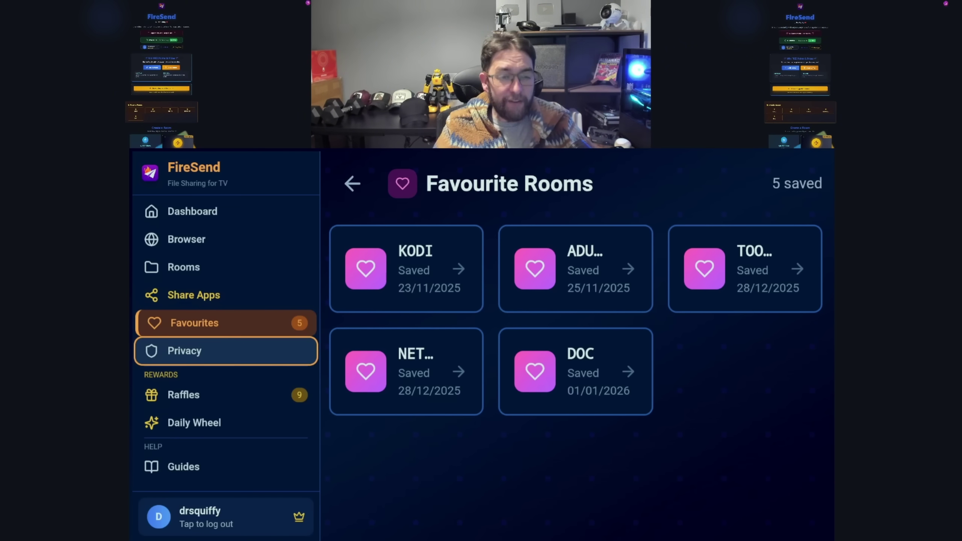
key(Down)
key(Down)
key(Return)
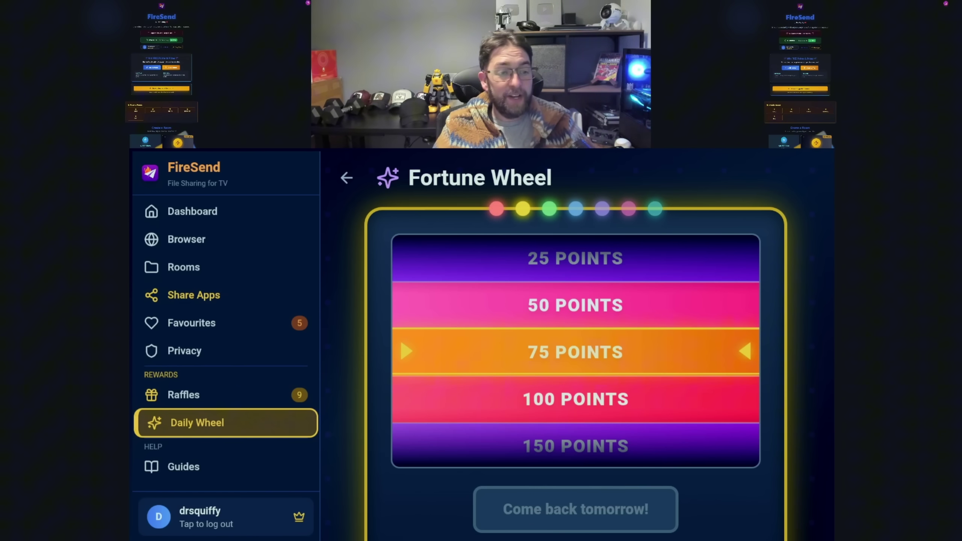
Open the Raffles page and browse the active raffles through to the end of the list
key(Down)
key(Up)
key(Up)
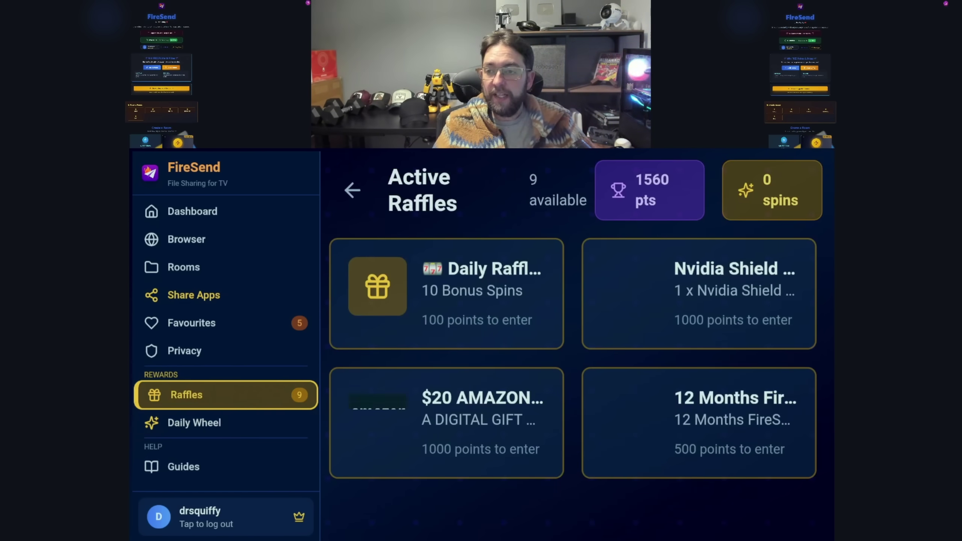
key(Right)
key(Down)
key(Left)
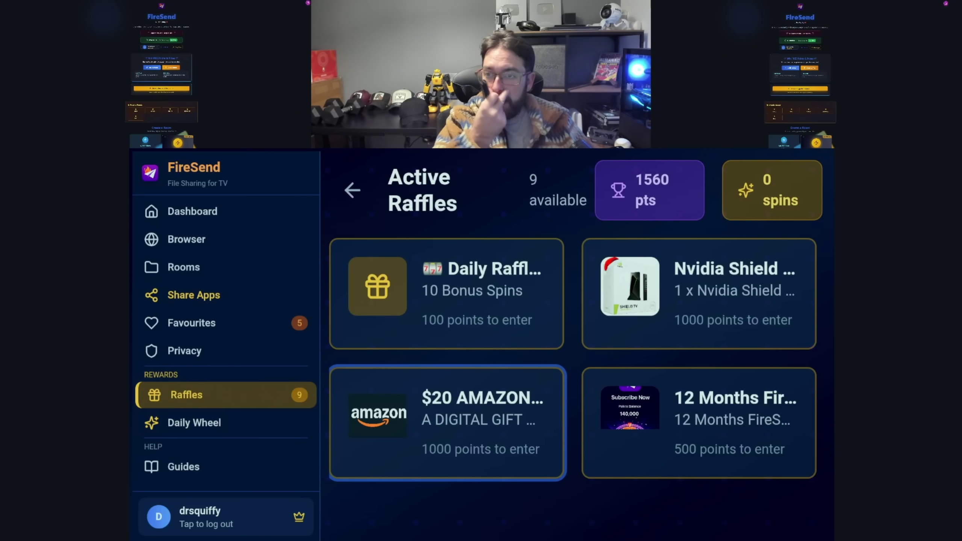
key(Right)
key(Down)
key(Left)
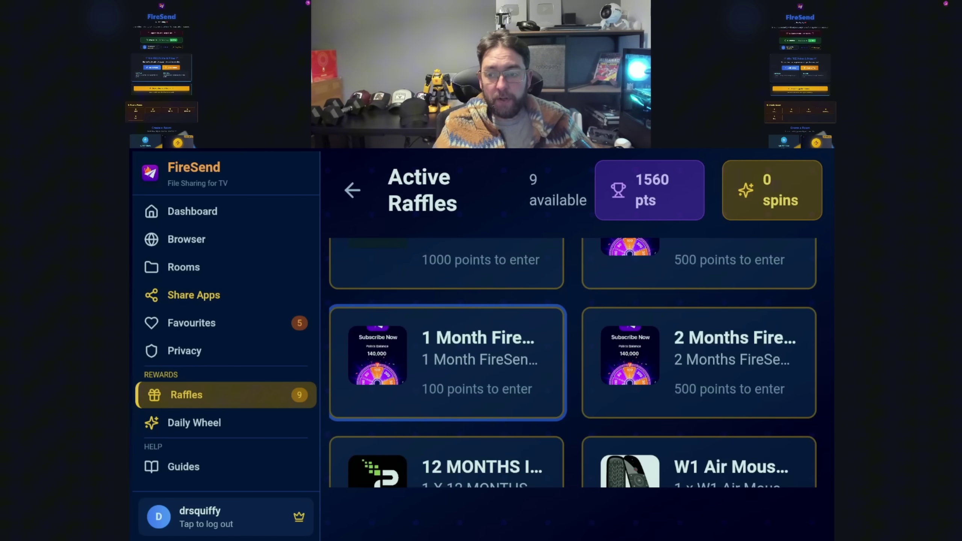
key(Right)
key(Down)
key(Down)
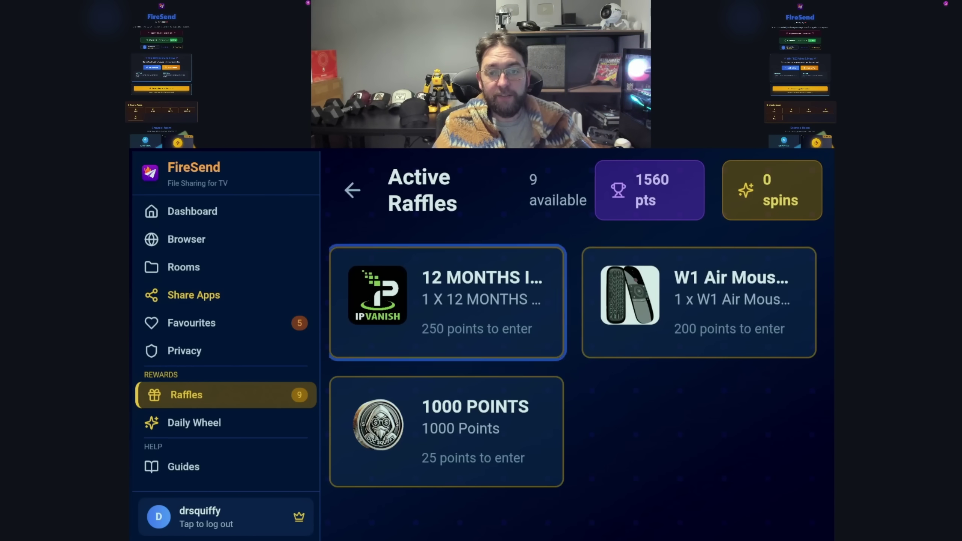
Leave the raffles and reopen the How to Guides page to look over its topics
key(Up)
key(Up)
key(Up)
key(Up)
key(Up)
key(Up)
key(Up)
key(Left)
key(Left)
key(Up)
key(Down)
key(Down)
key(Down)
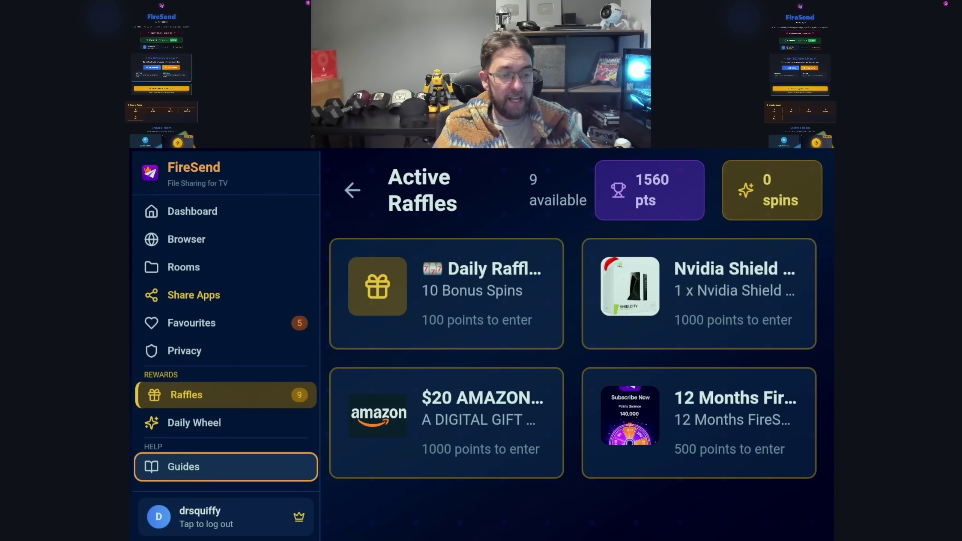
key(Return)
key(Down)
key(Left)
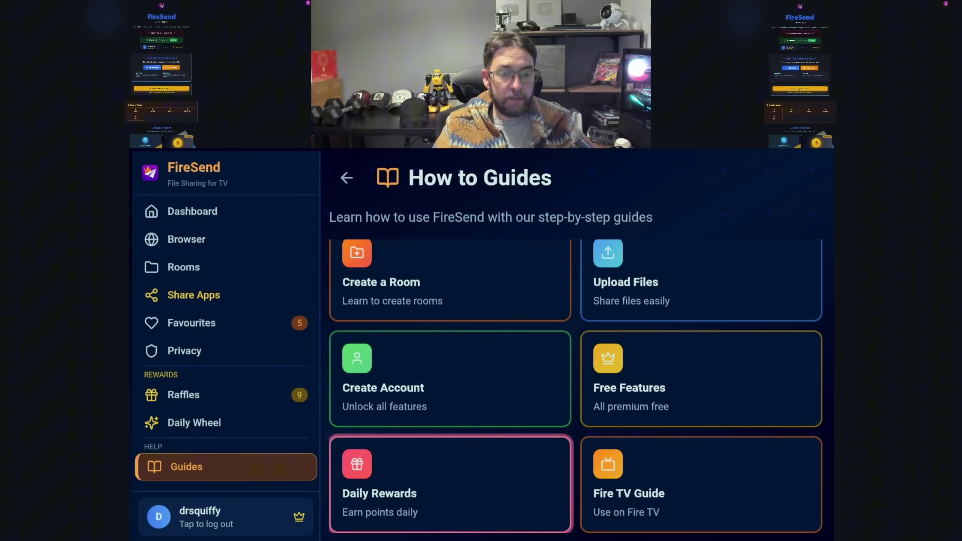
Leave the guides and return to the Dashboard
key(Down)
key(Up)
key(Up)
key(Up)
key(Up)
key(Up)
key(Up)
key(Up)
key(Up)
key(Up)
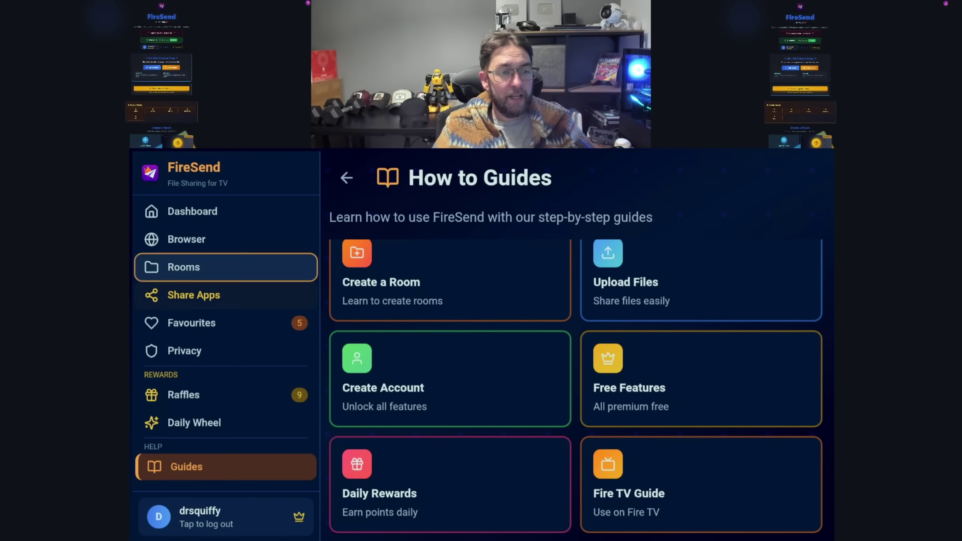
key(Return)
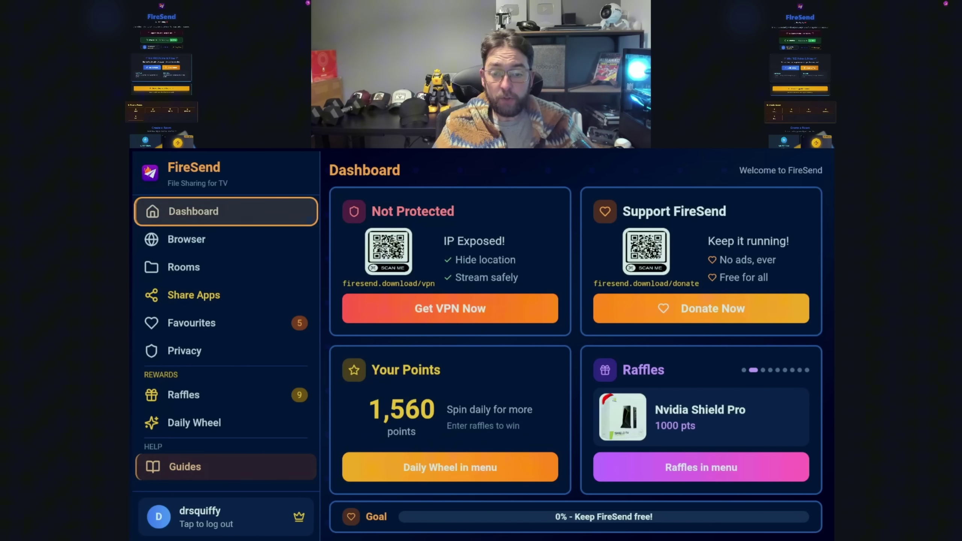
Open the Privacy & VPN page from the dashboard's Not Protected card
key(Right)
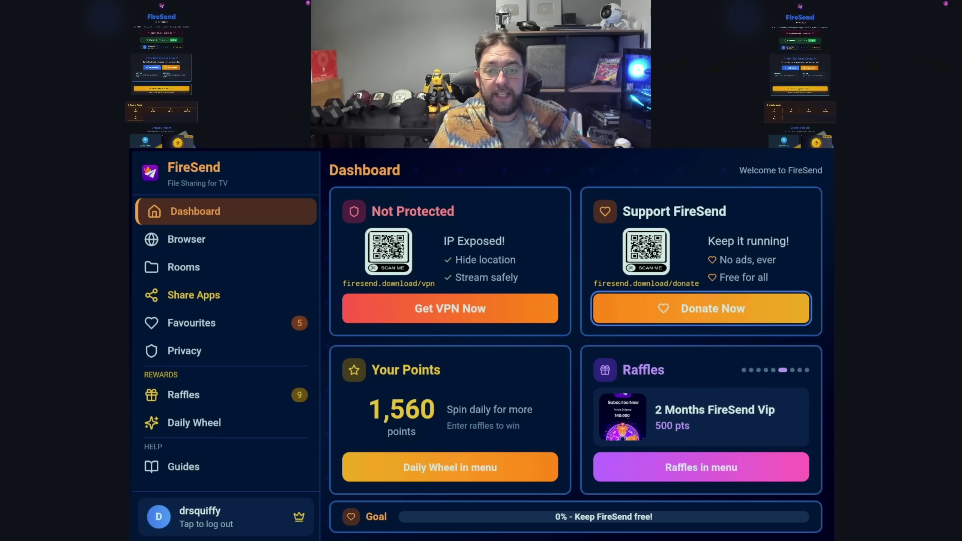
key(Left)
key(Return)
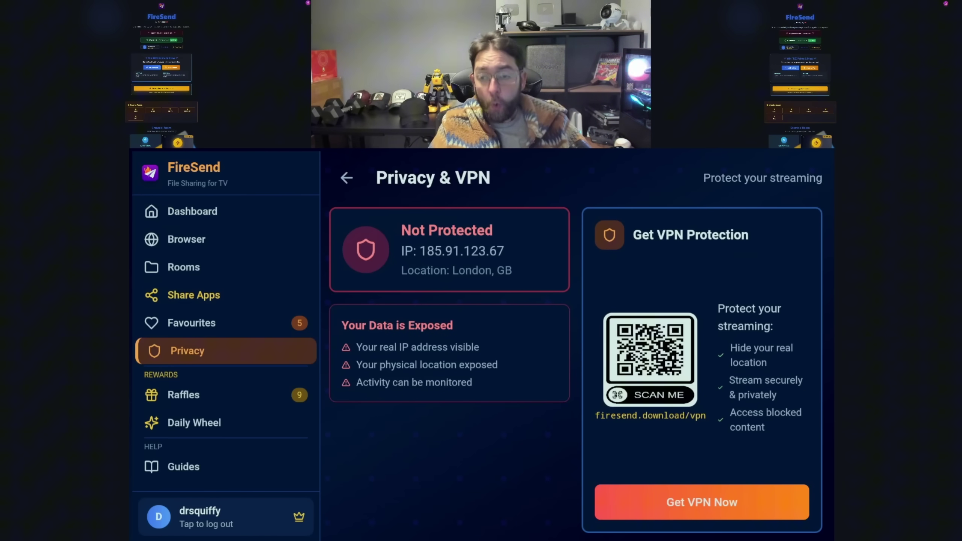
Leave the Privacy & VPN page for the Dashboard and open the Daily Wheel
key(Left)
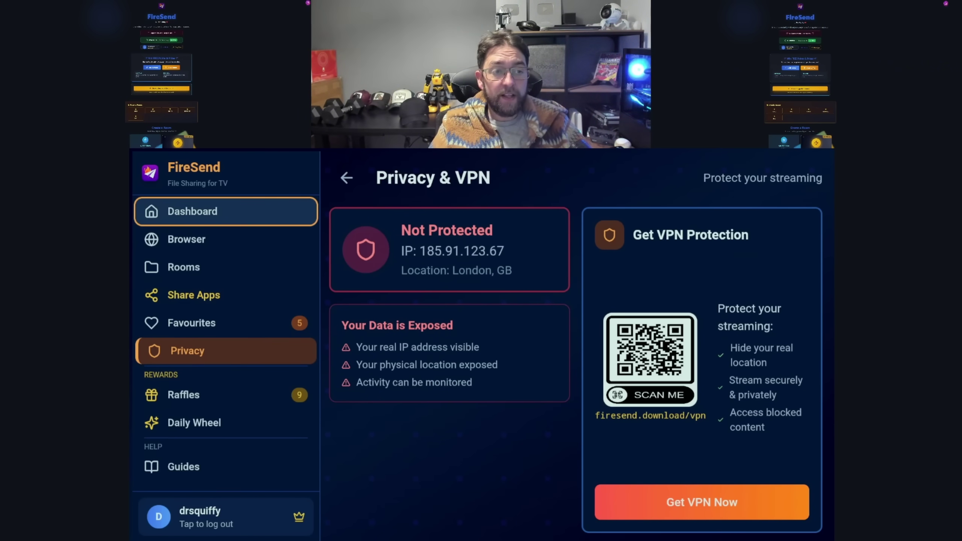
key(Return)
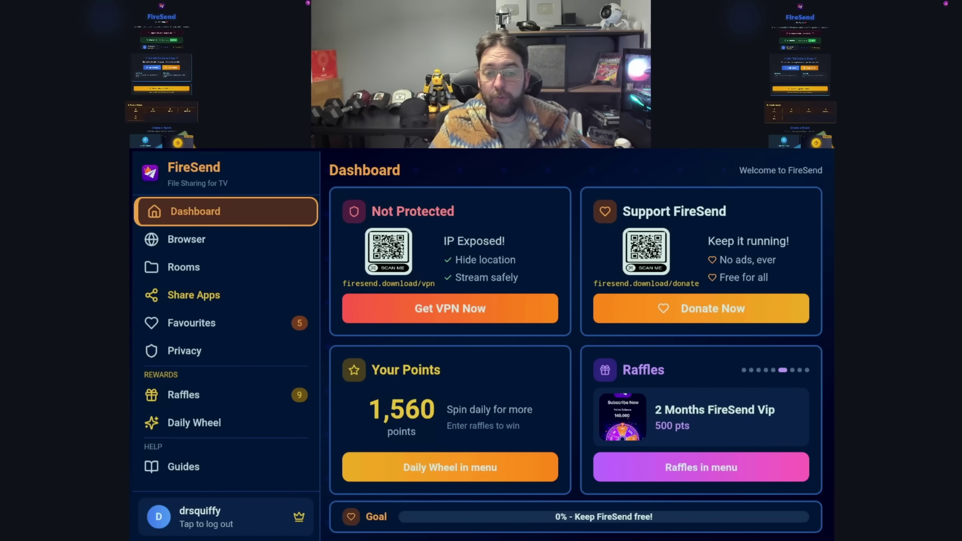
key(Down)
key(Down)
key(Down)
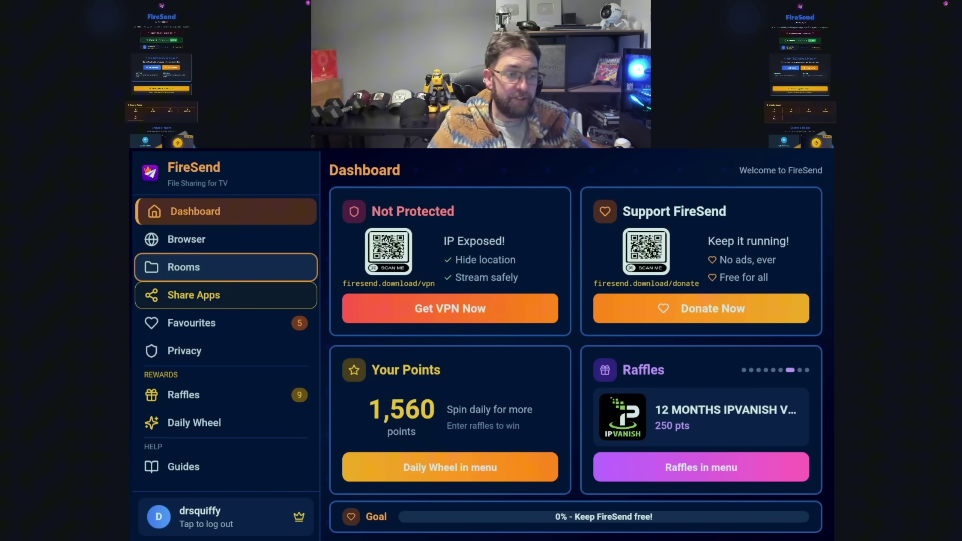
key(Down)
key(Down)
key(Down)
key(Down)
key(Return)
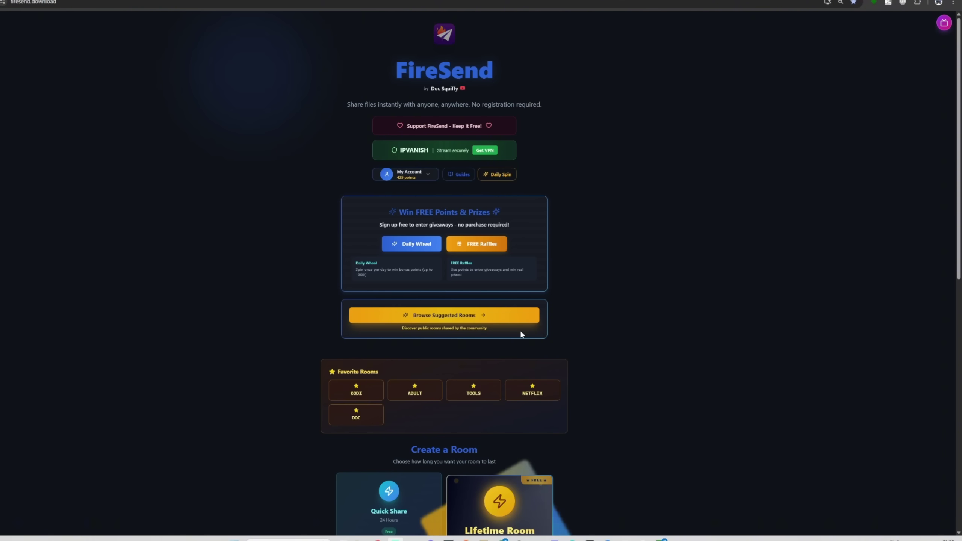
Switch to the firesend.download website in the desktop browser and create a free Lifetime Room from its home page
scroll(495, 298, down, 10)
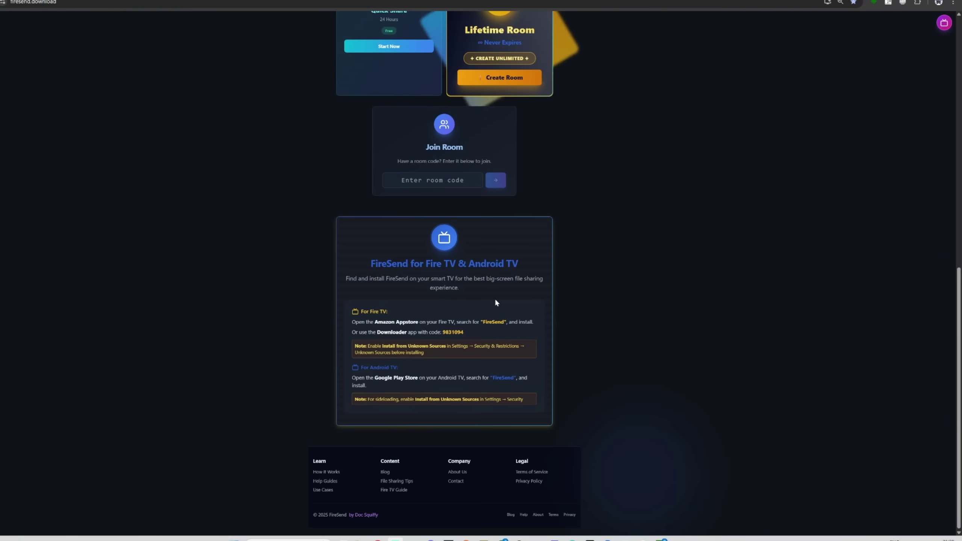
scroll(495, 307, up, 10)
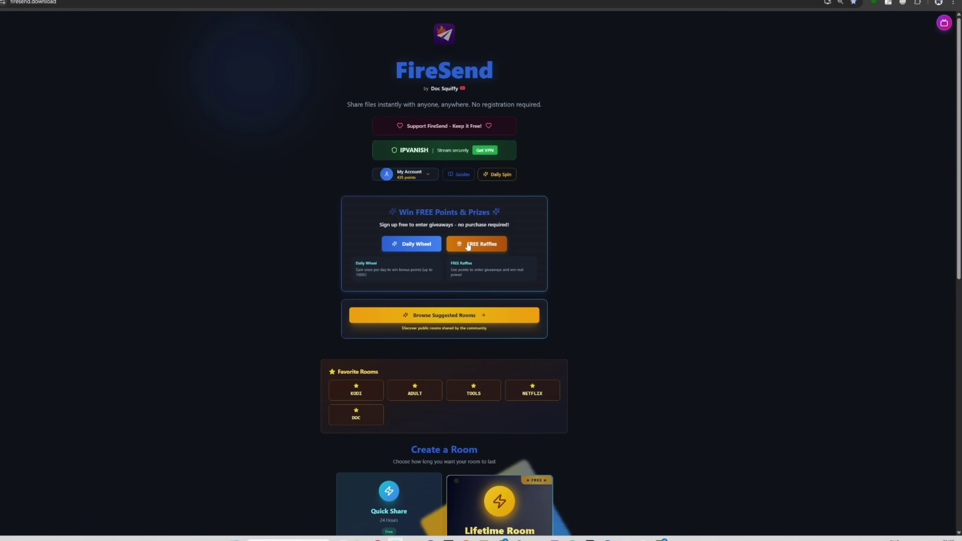
scroll(470, 249, down, 8)
click(502, 257)
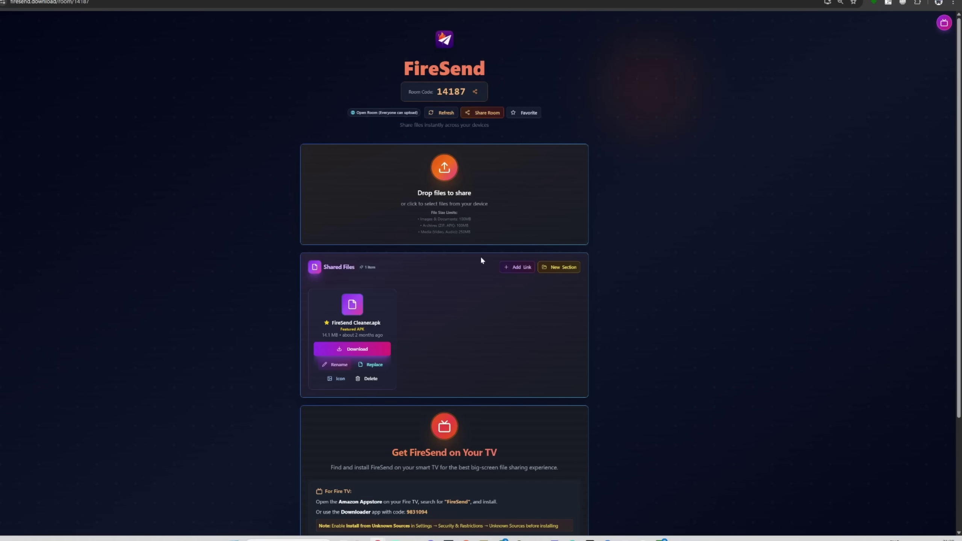
Look over the new lifetime room's upload area, shared files and TV install instructions, and return to the website's home page
scroll(441, 223, down, 3)
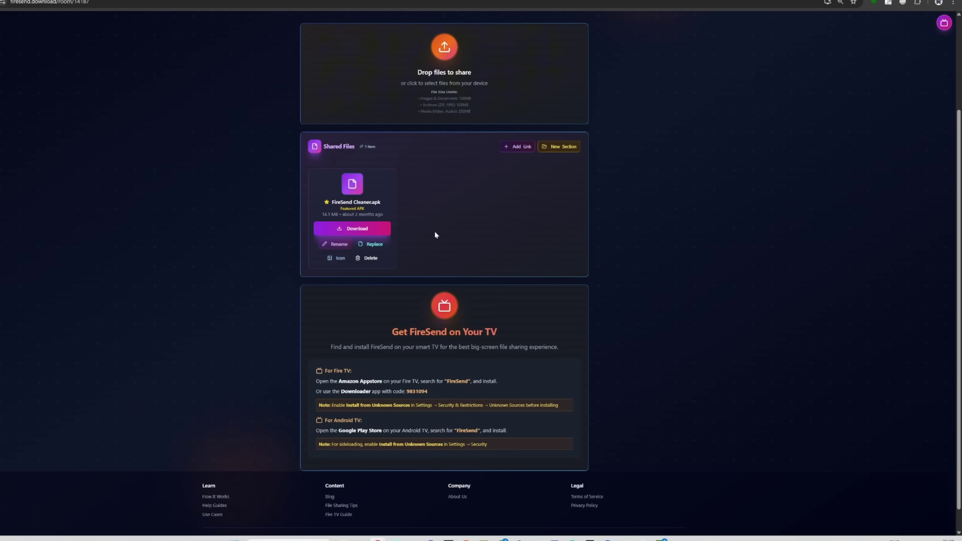
scroll(373, 286, up, 3)
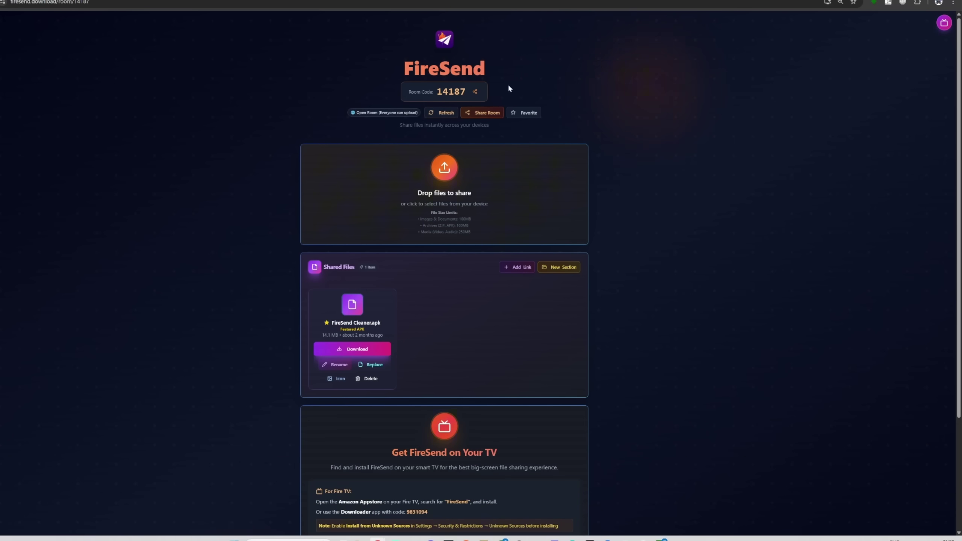
click(484, 76)
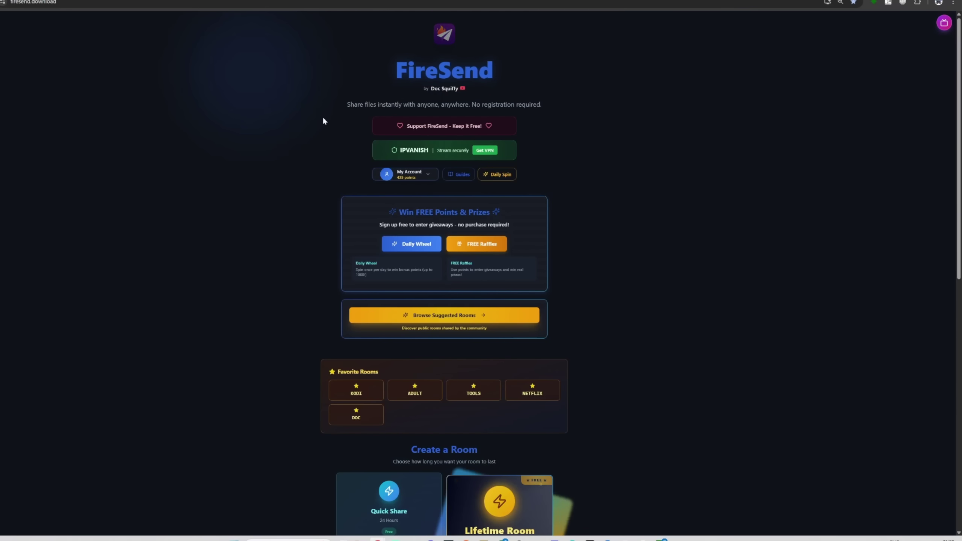
Start a free 24-hour Quick Share room and look over its page before returning to the website's home page
scroll(322, 120, down, 8)
click(381, 186)
scroll(557, 296, down, 4)
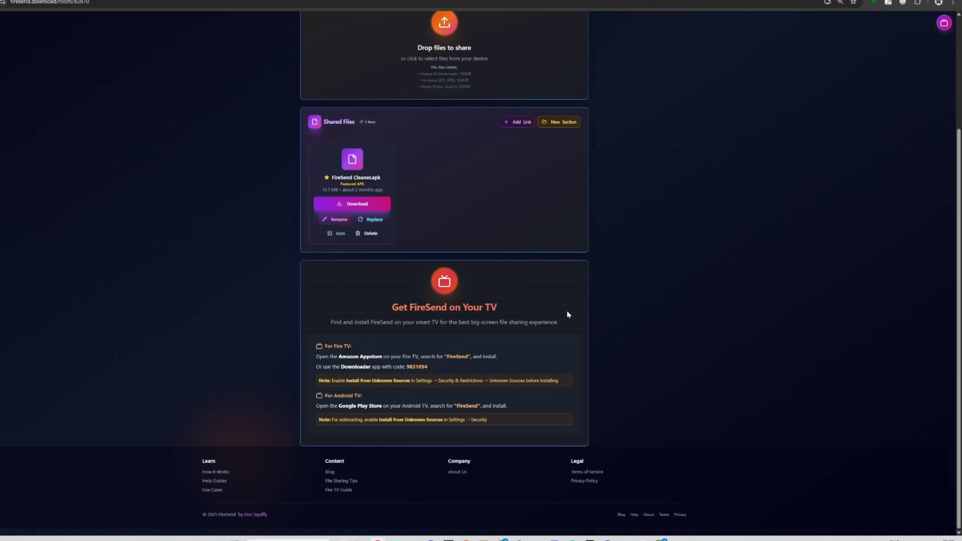
scroll(556, 296, up, 4)
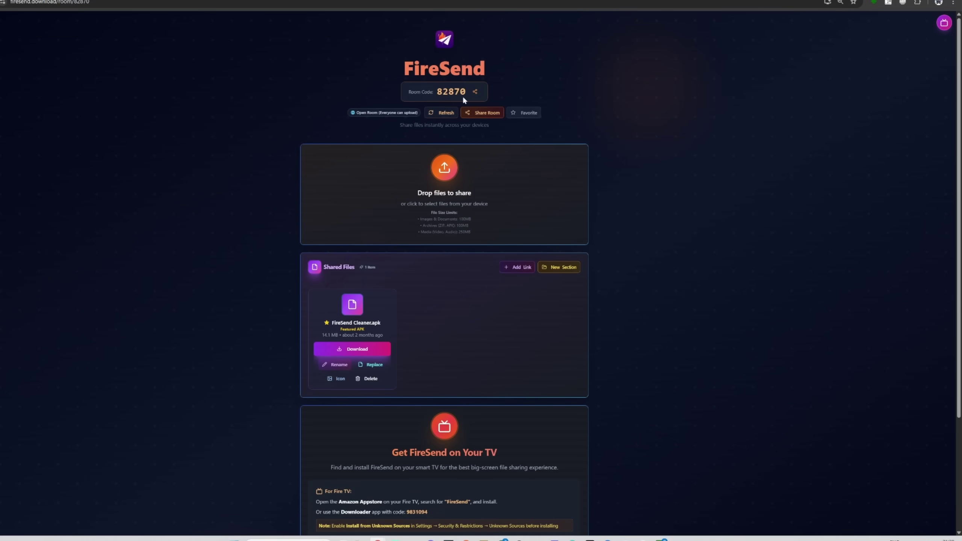
click(442, 73)
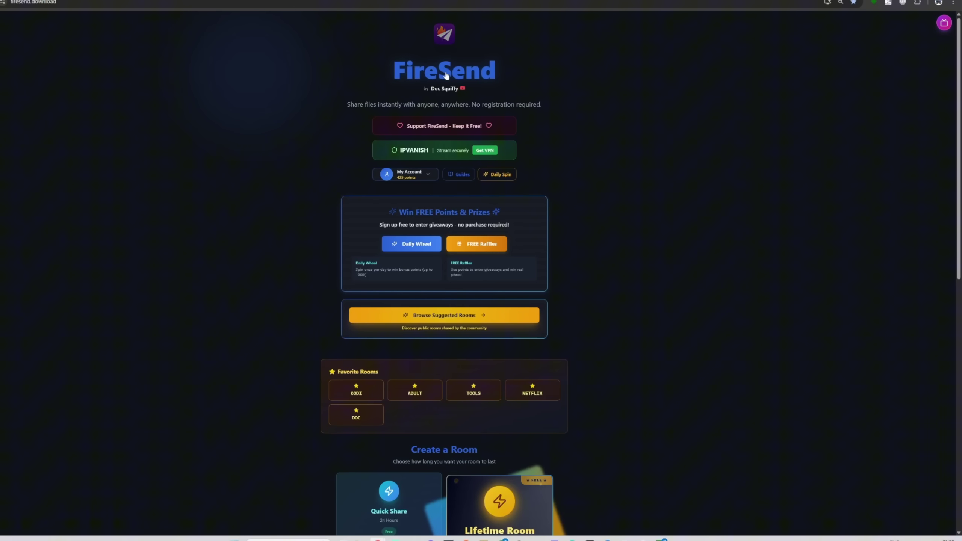